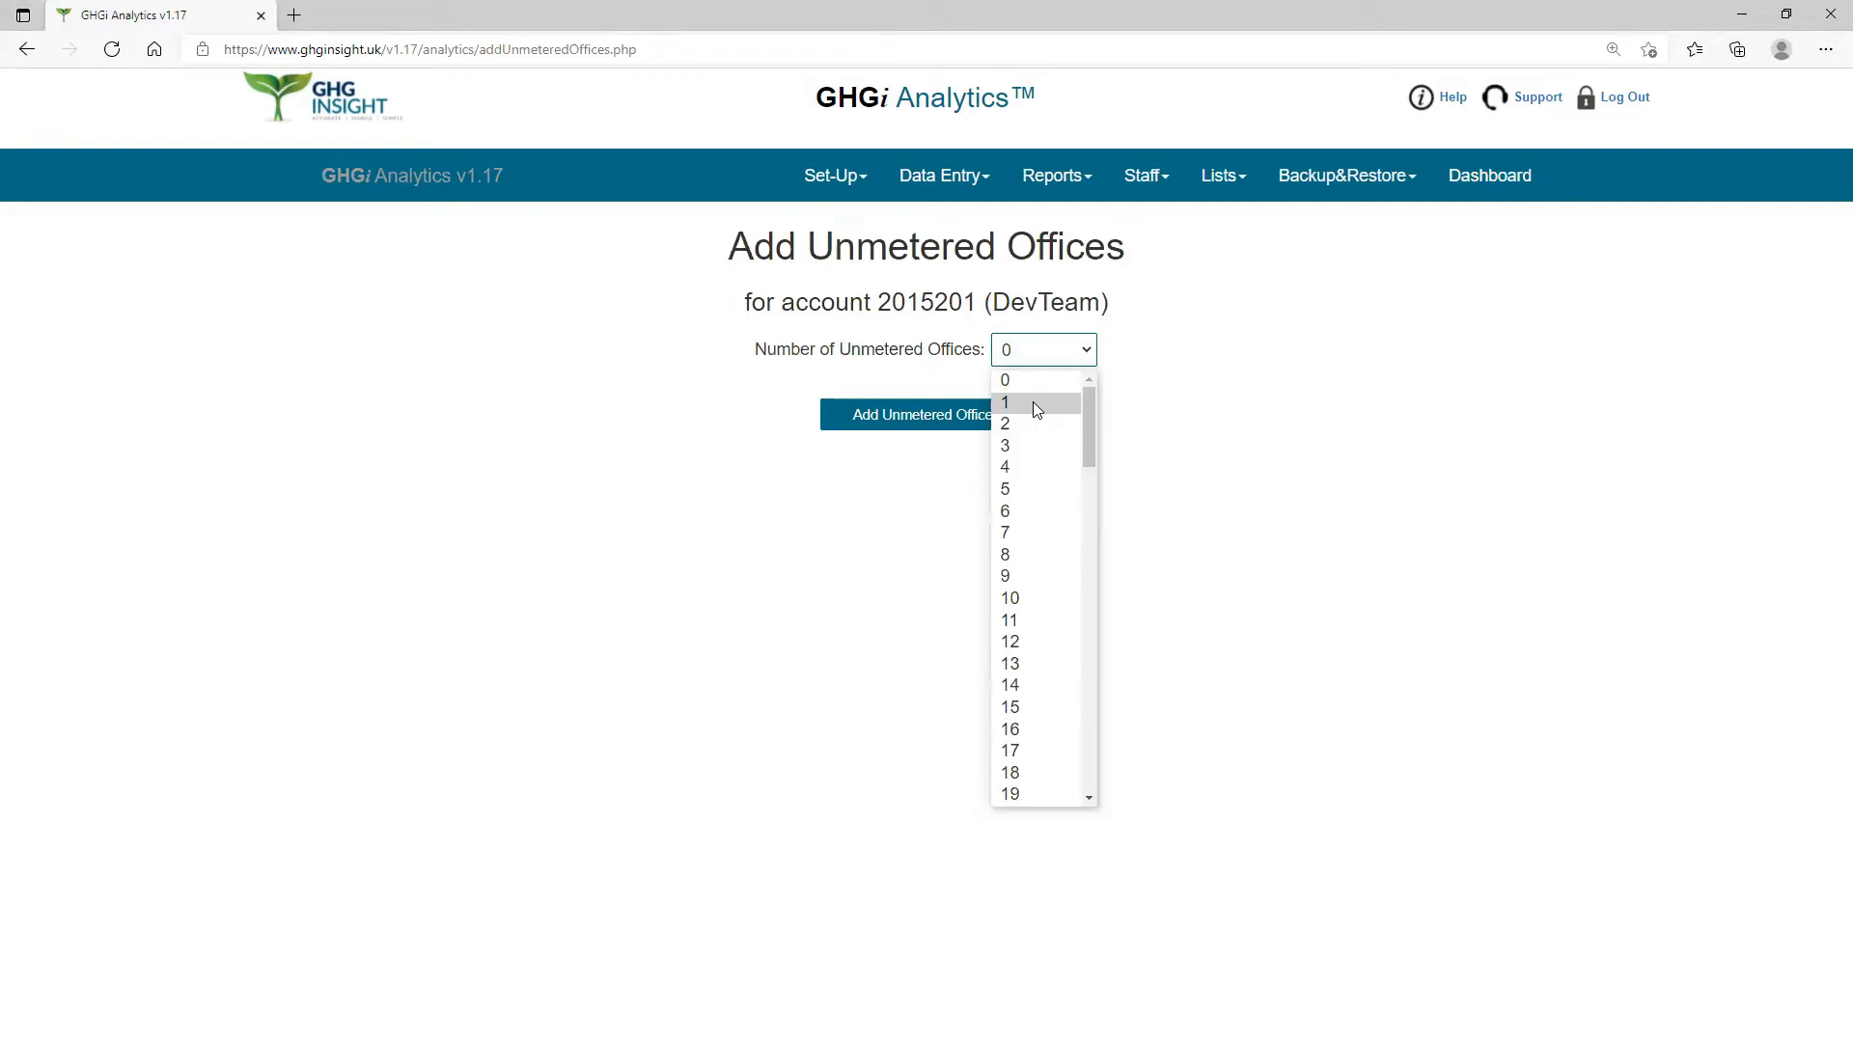
Step: Start adding 1 unmetered office and set its common site name to Walton House
left_click(1032, 402)
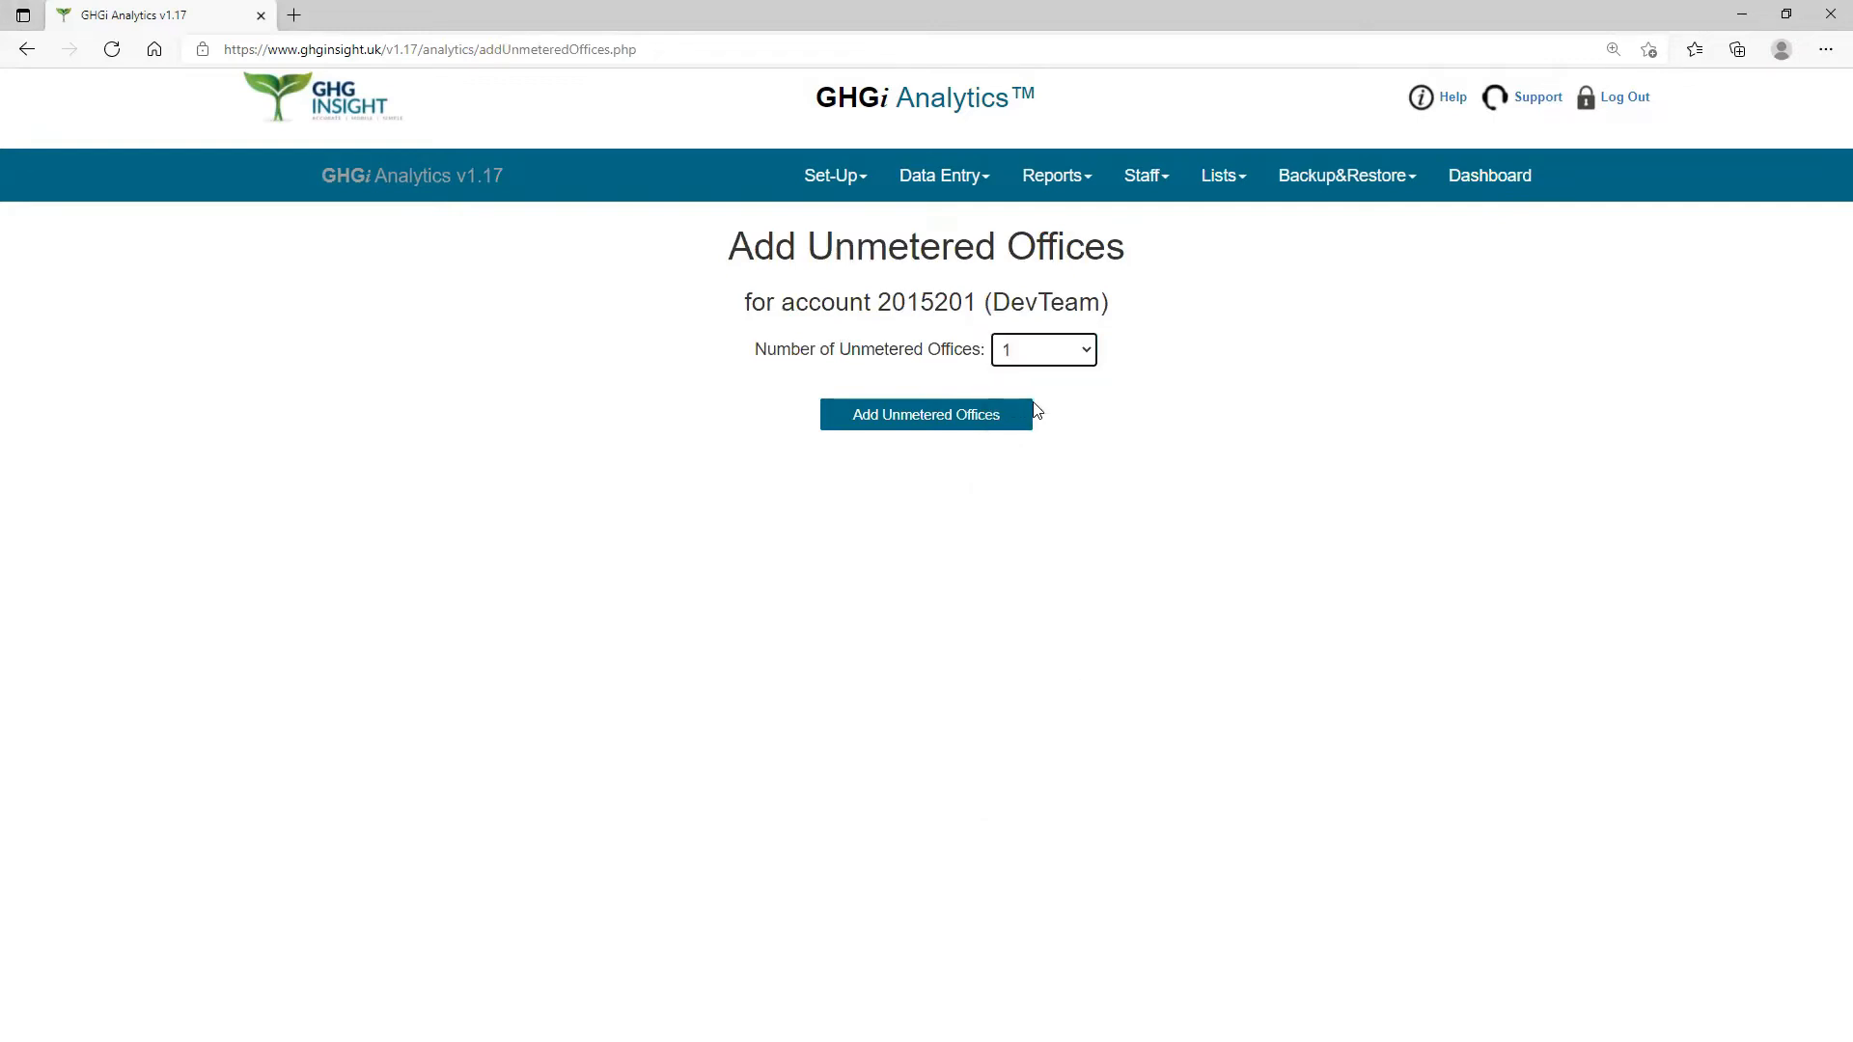
left_click(920, 418)
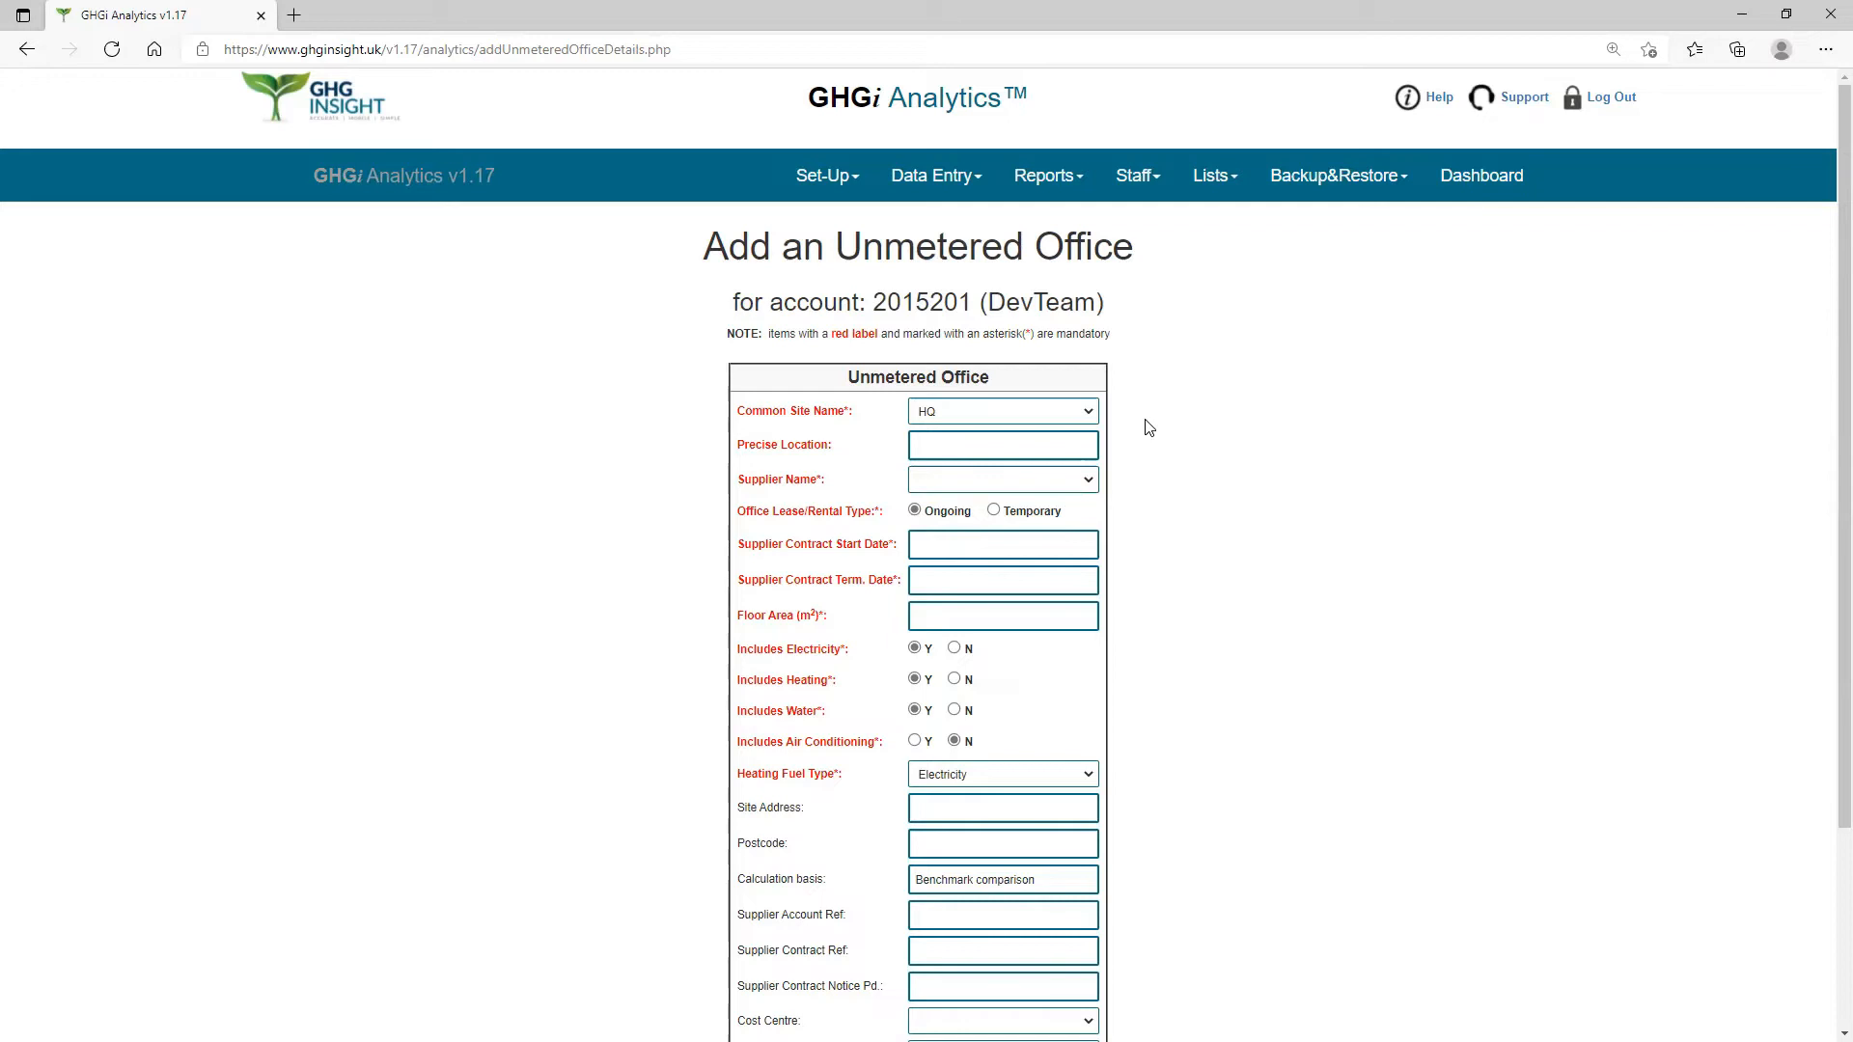
left_click(1087, 415)
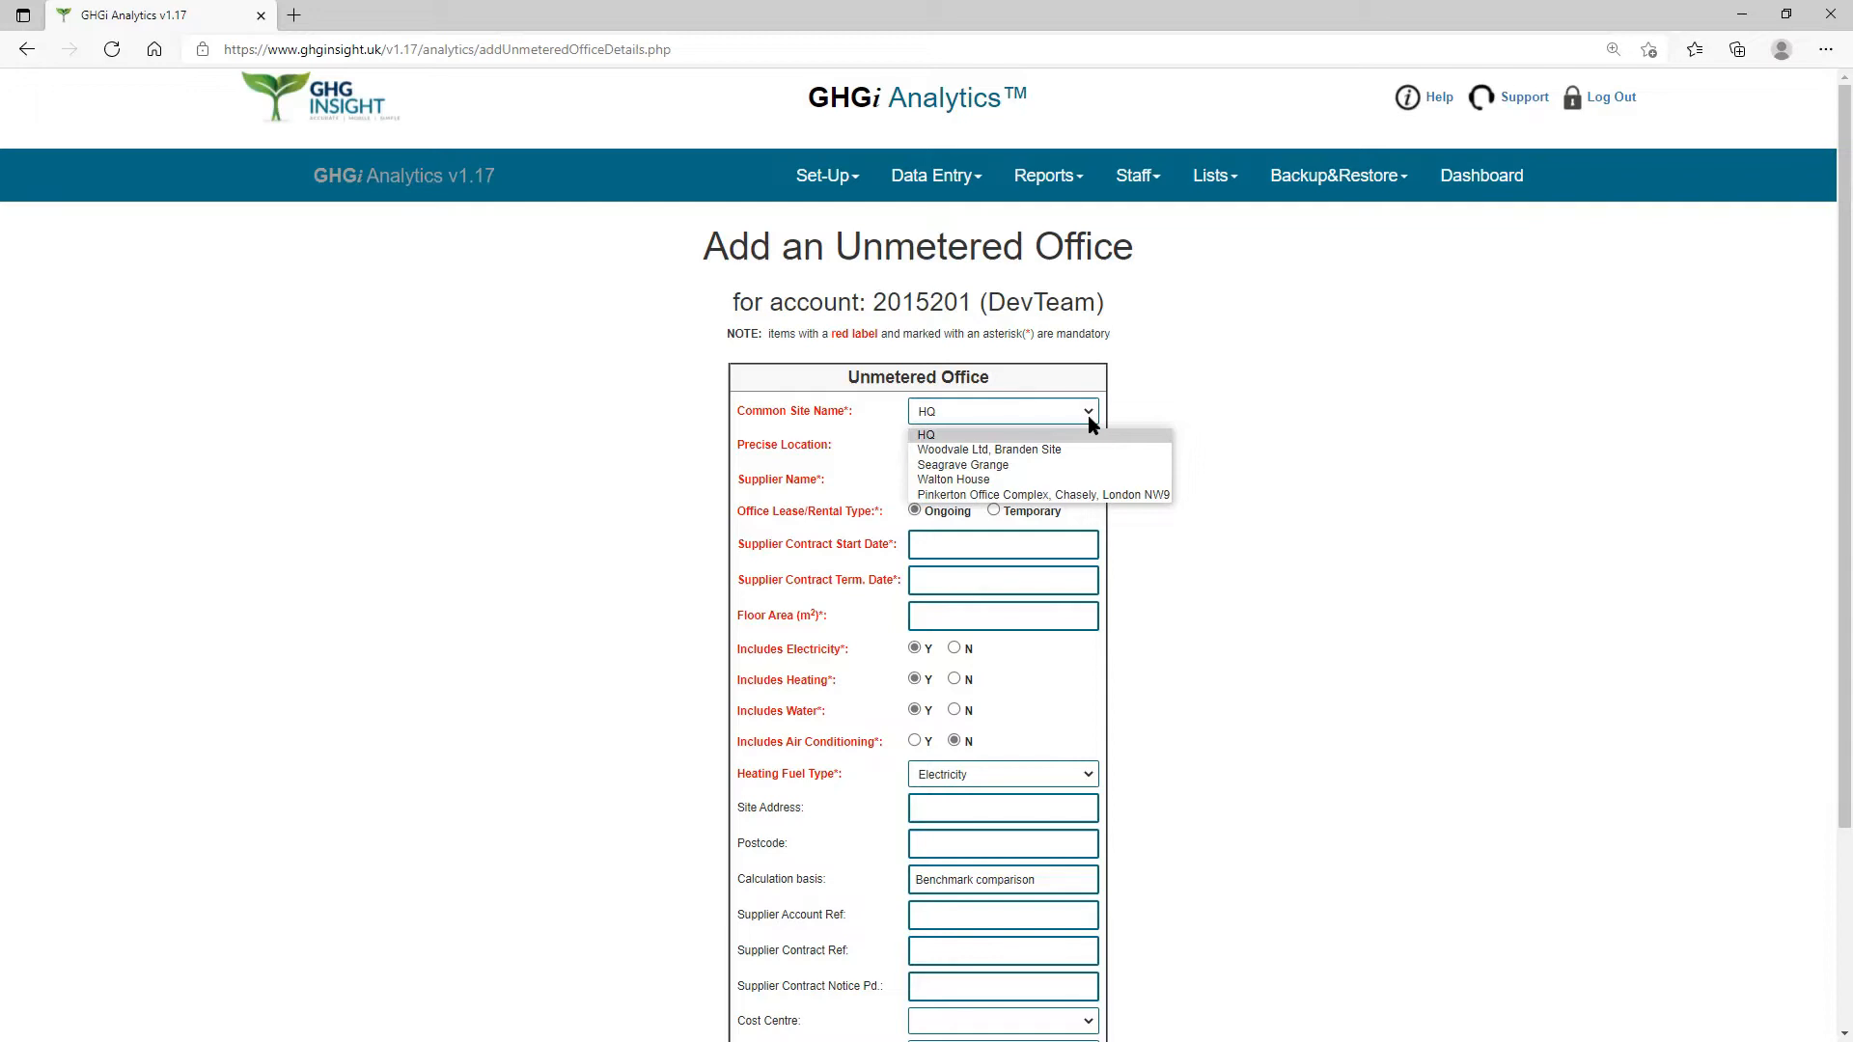
left_click(969, 483)
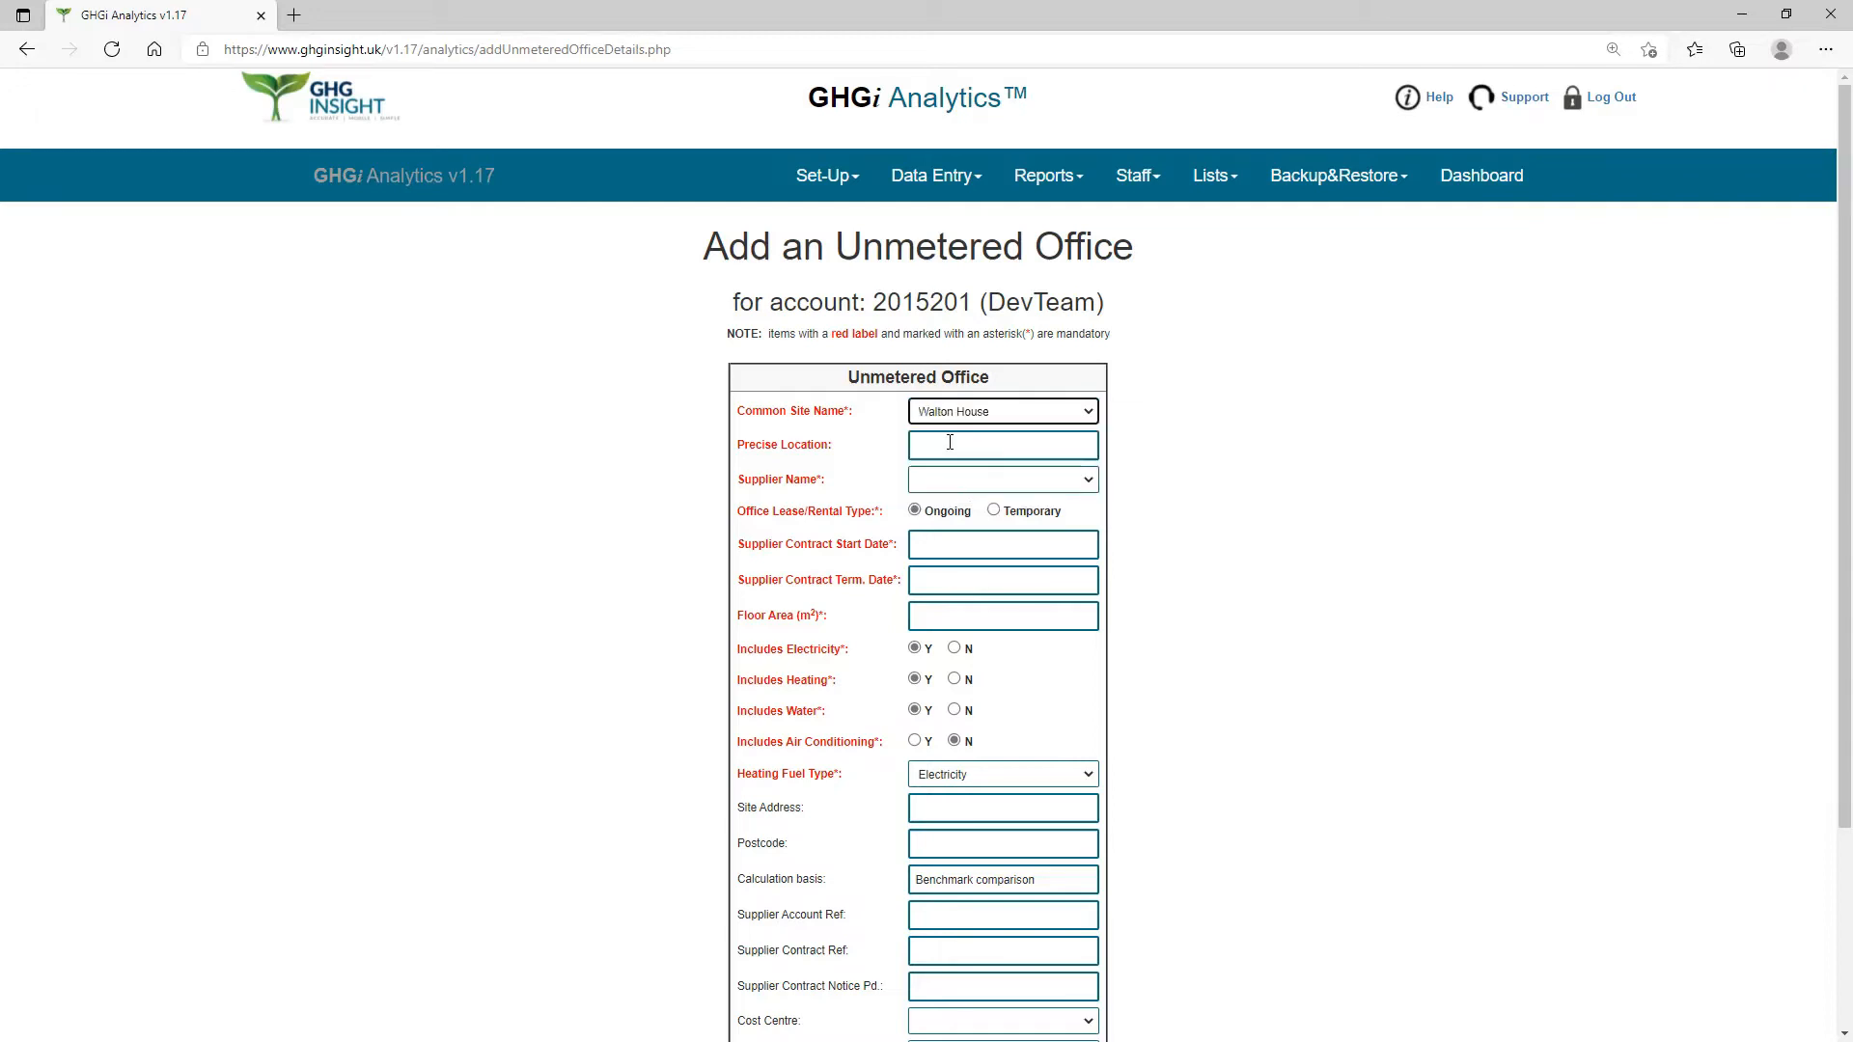
Step: Enter "Floor 2 Office 5" as the office's precise location and choose REGUS as the supplier
left_click(948, 442)
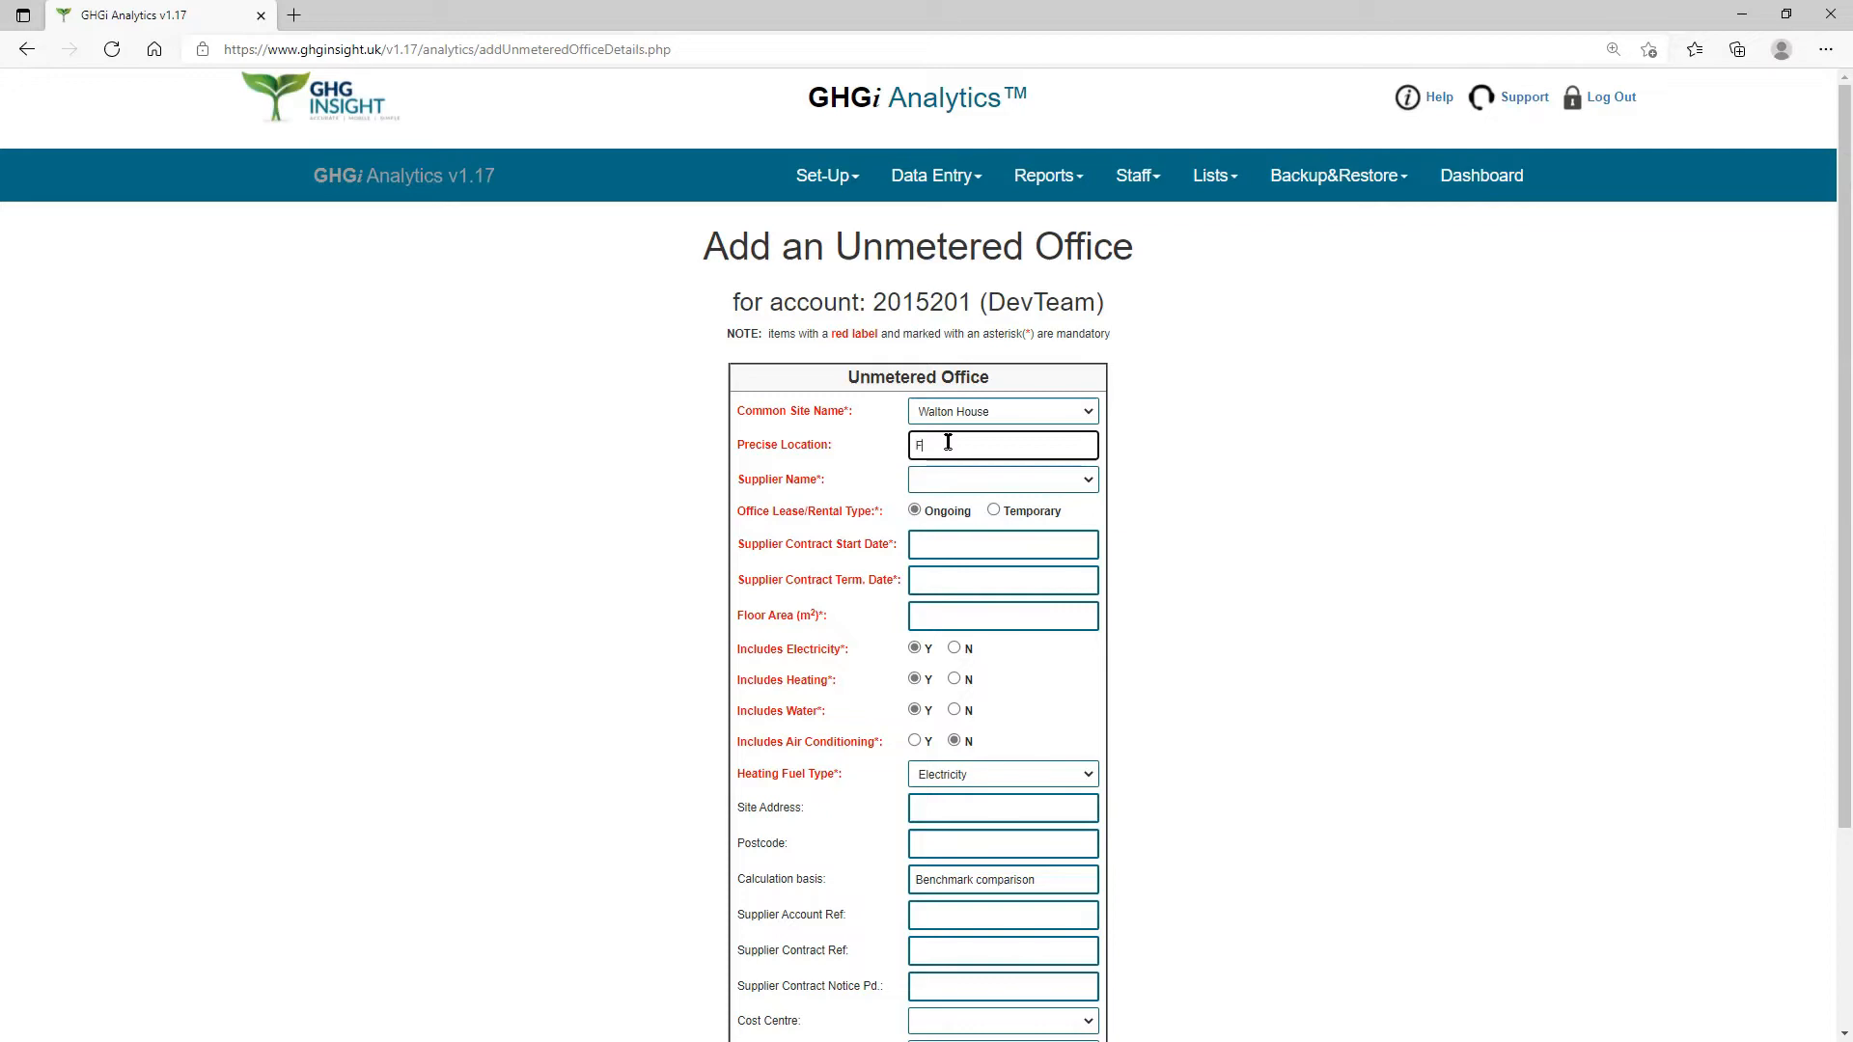
type("Floor 2 Office 5")
left_click(1087, 481)
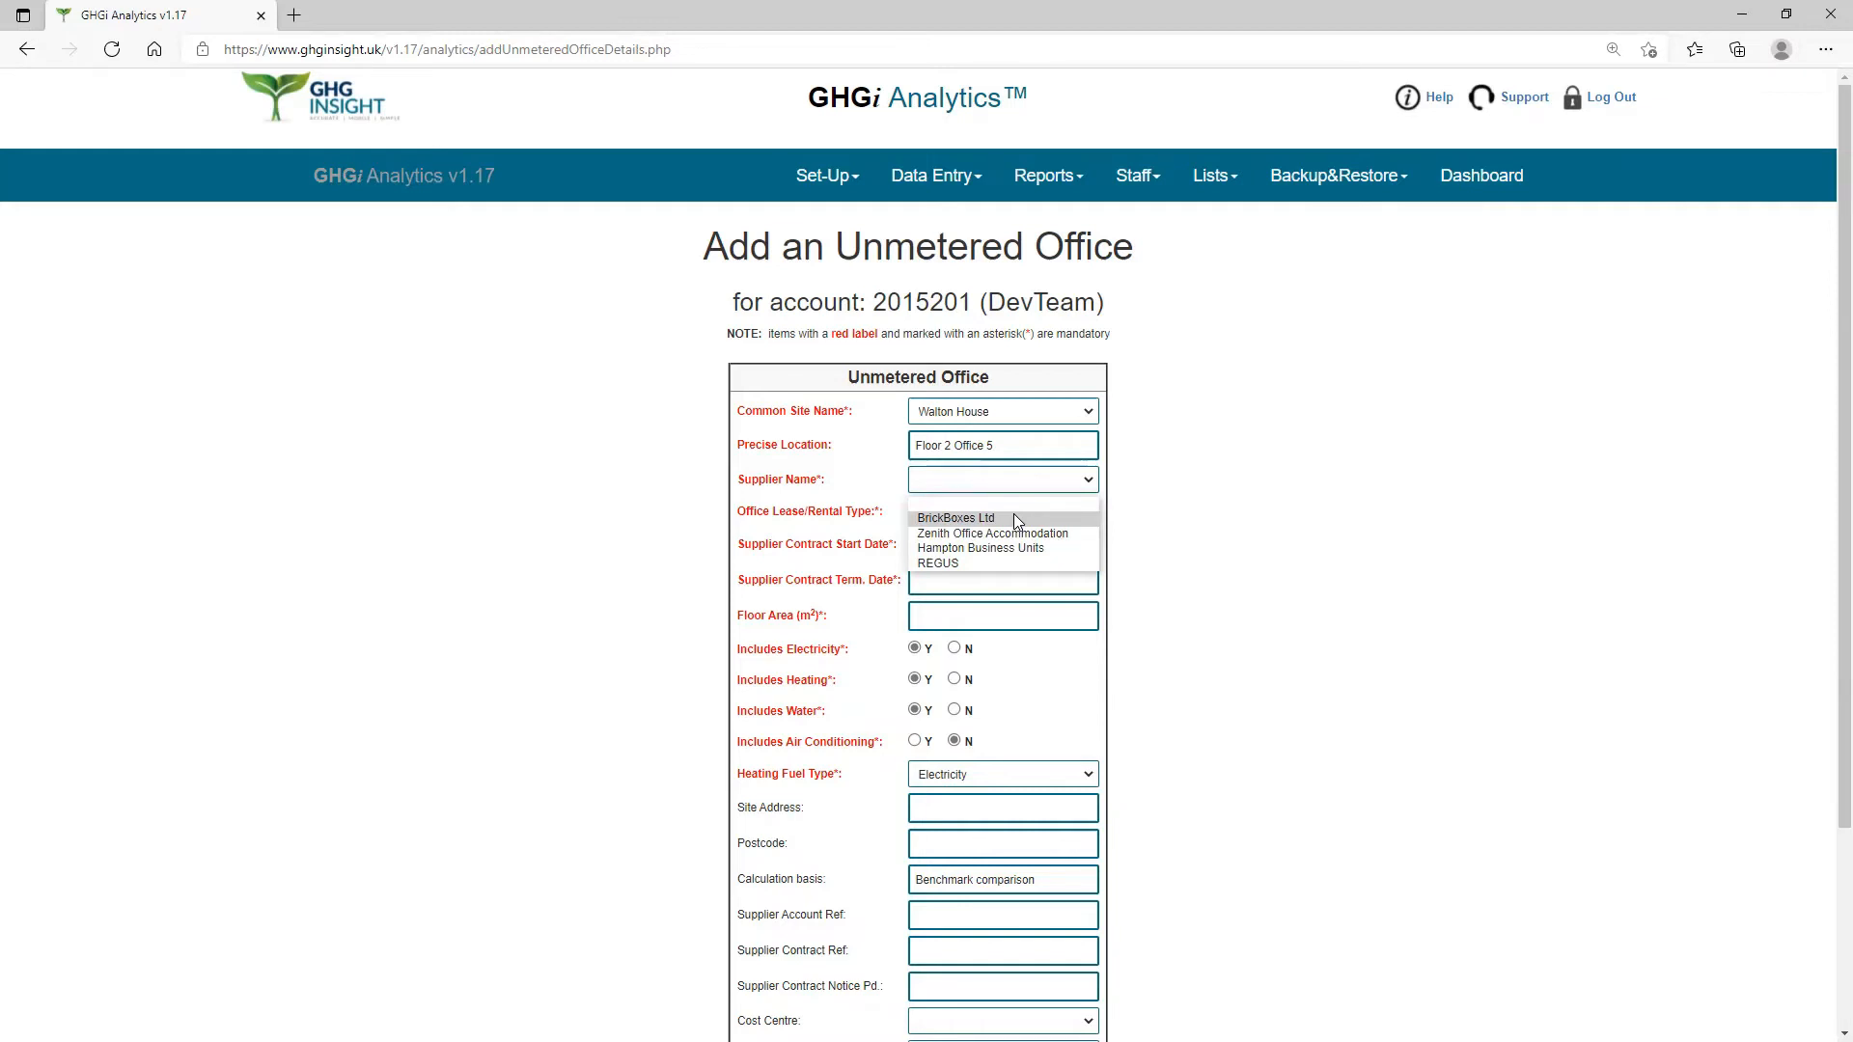
left_click(952, 563)
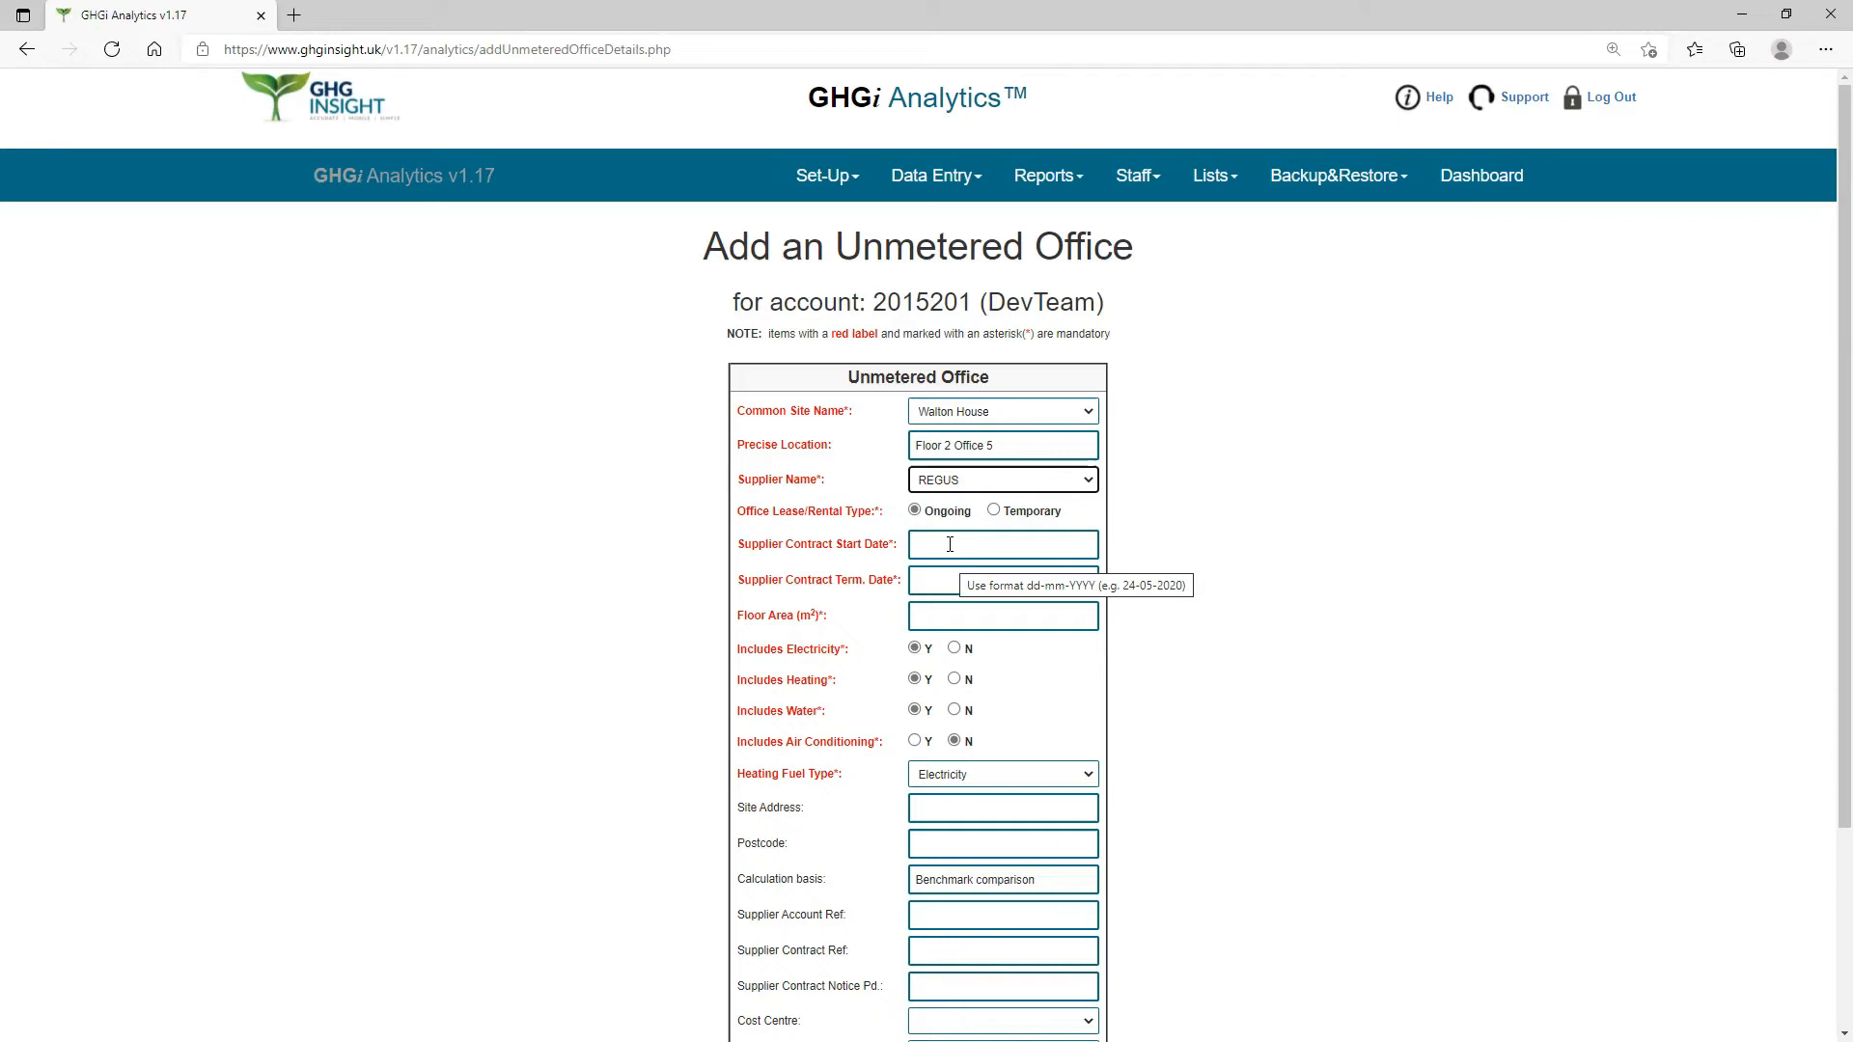
Step: Set the supplier contract start date to 01-08-2018
left_click(949, 544)
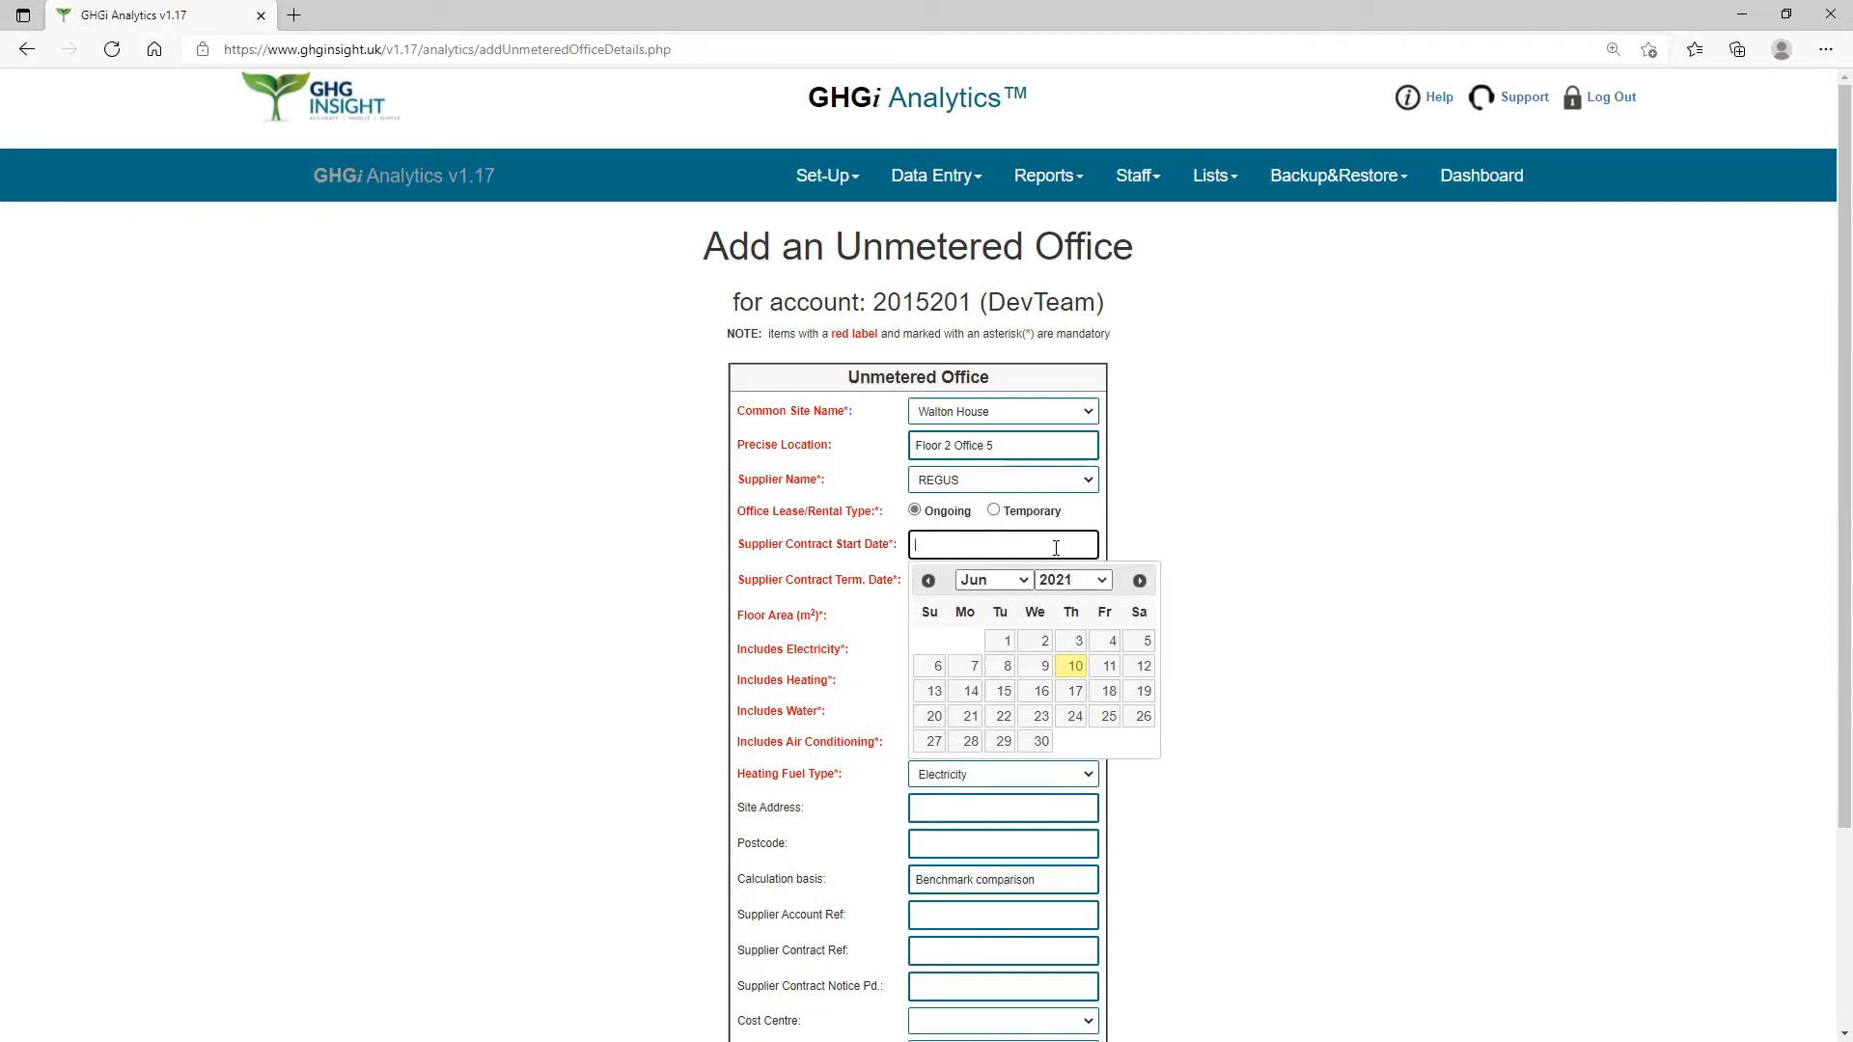
left_click(1105, 581)
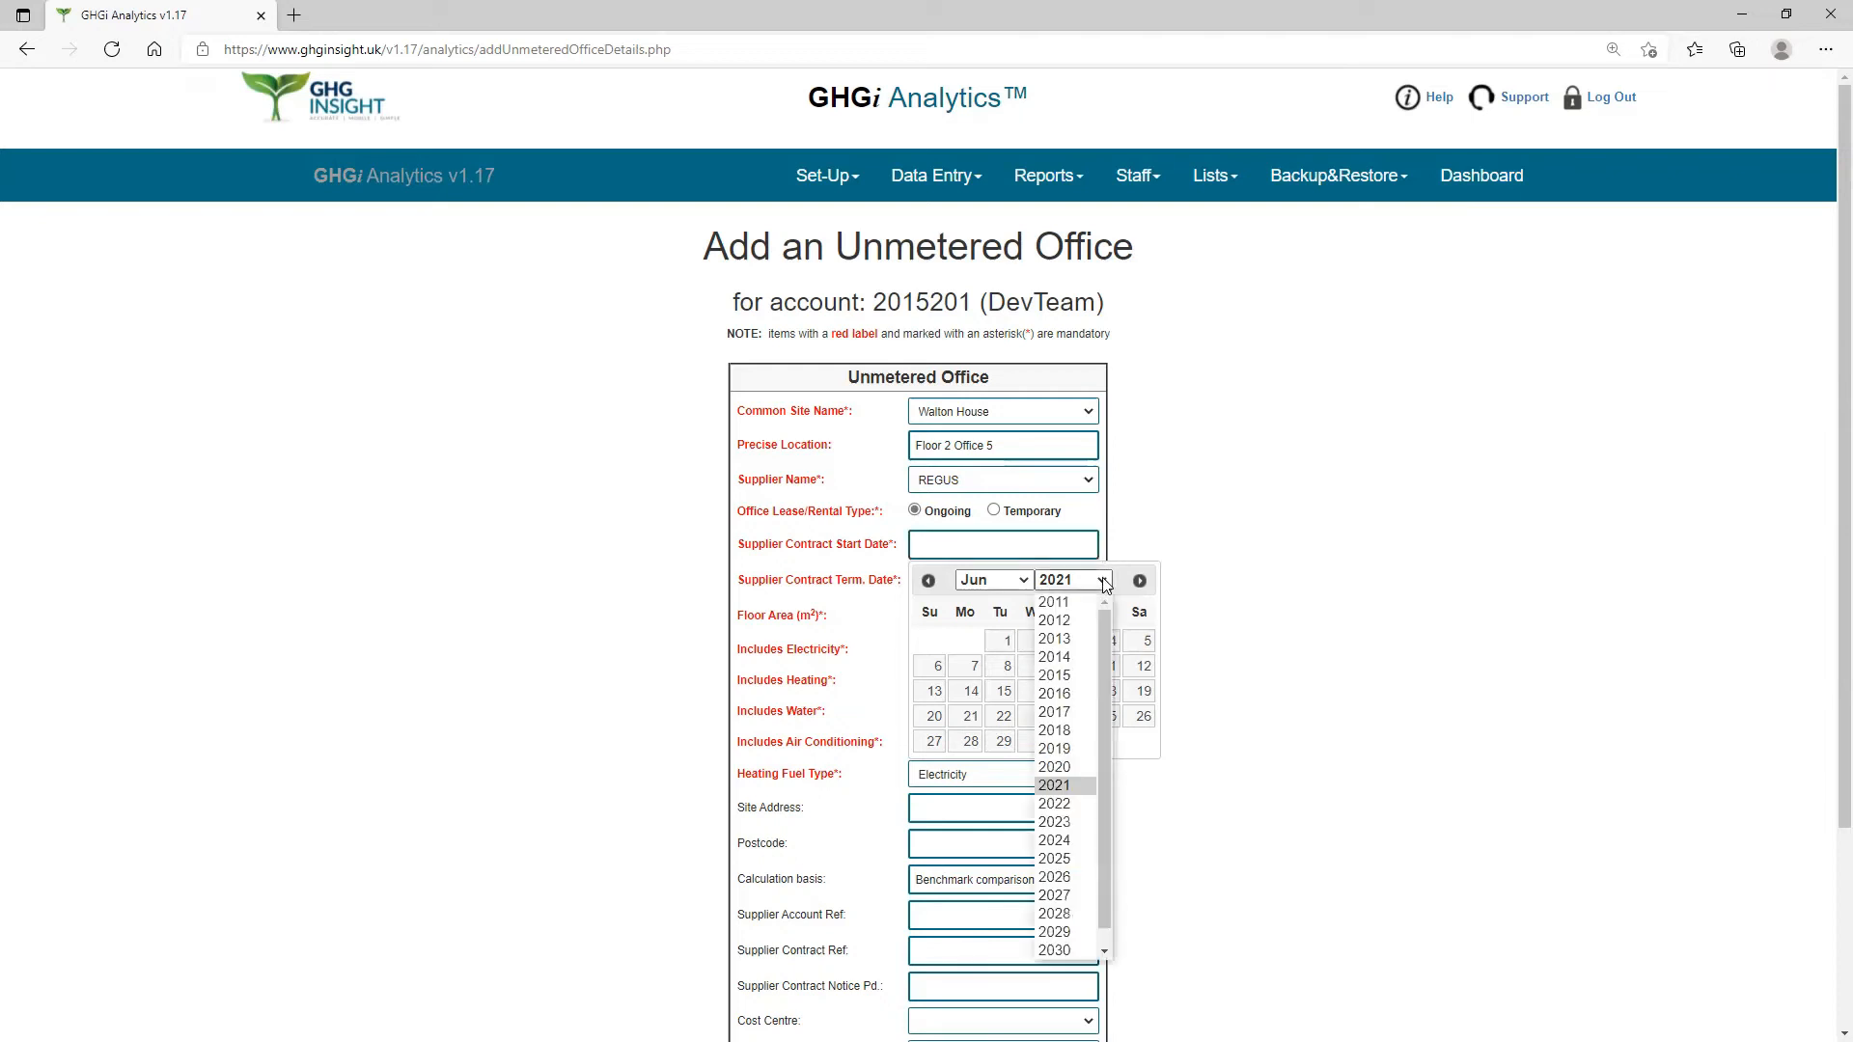
left_click(1054, 729)
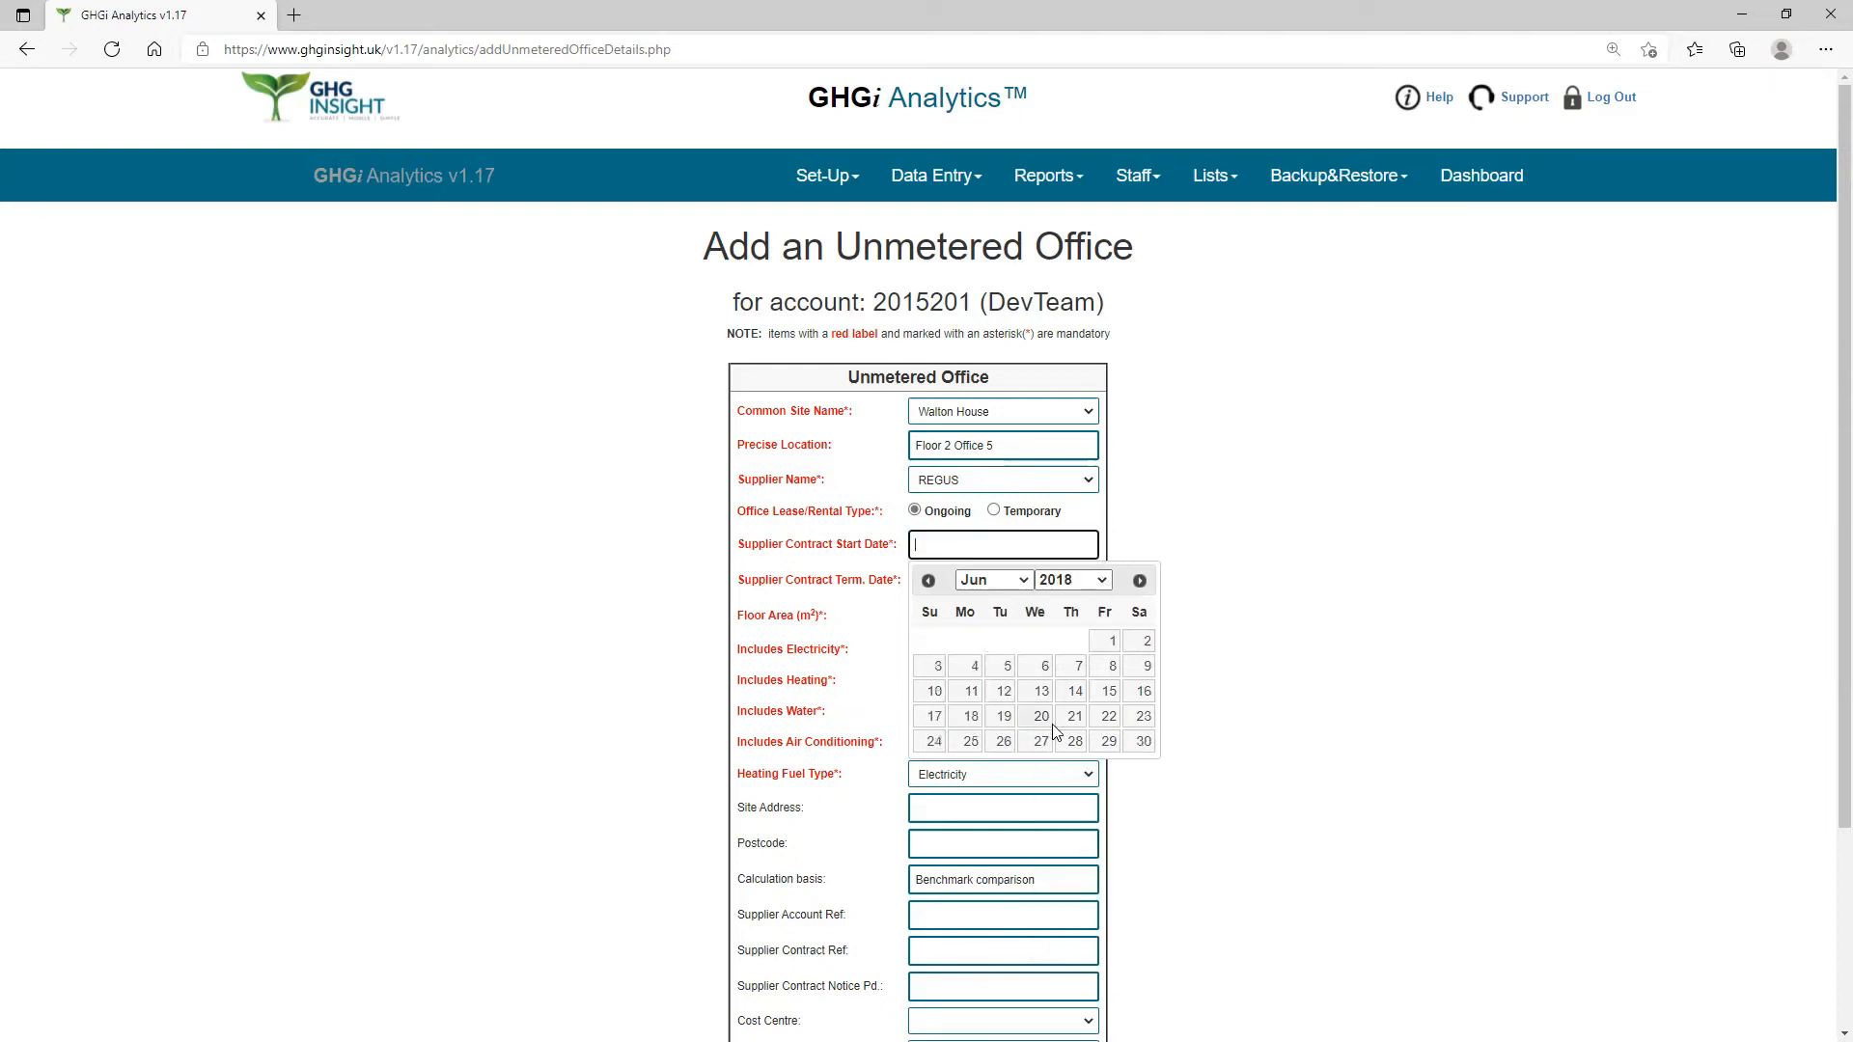
left_click(1024, 582)
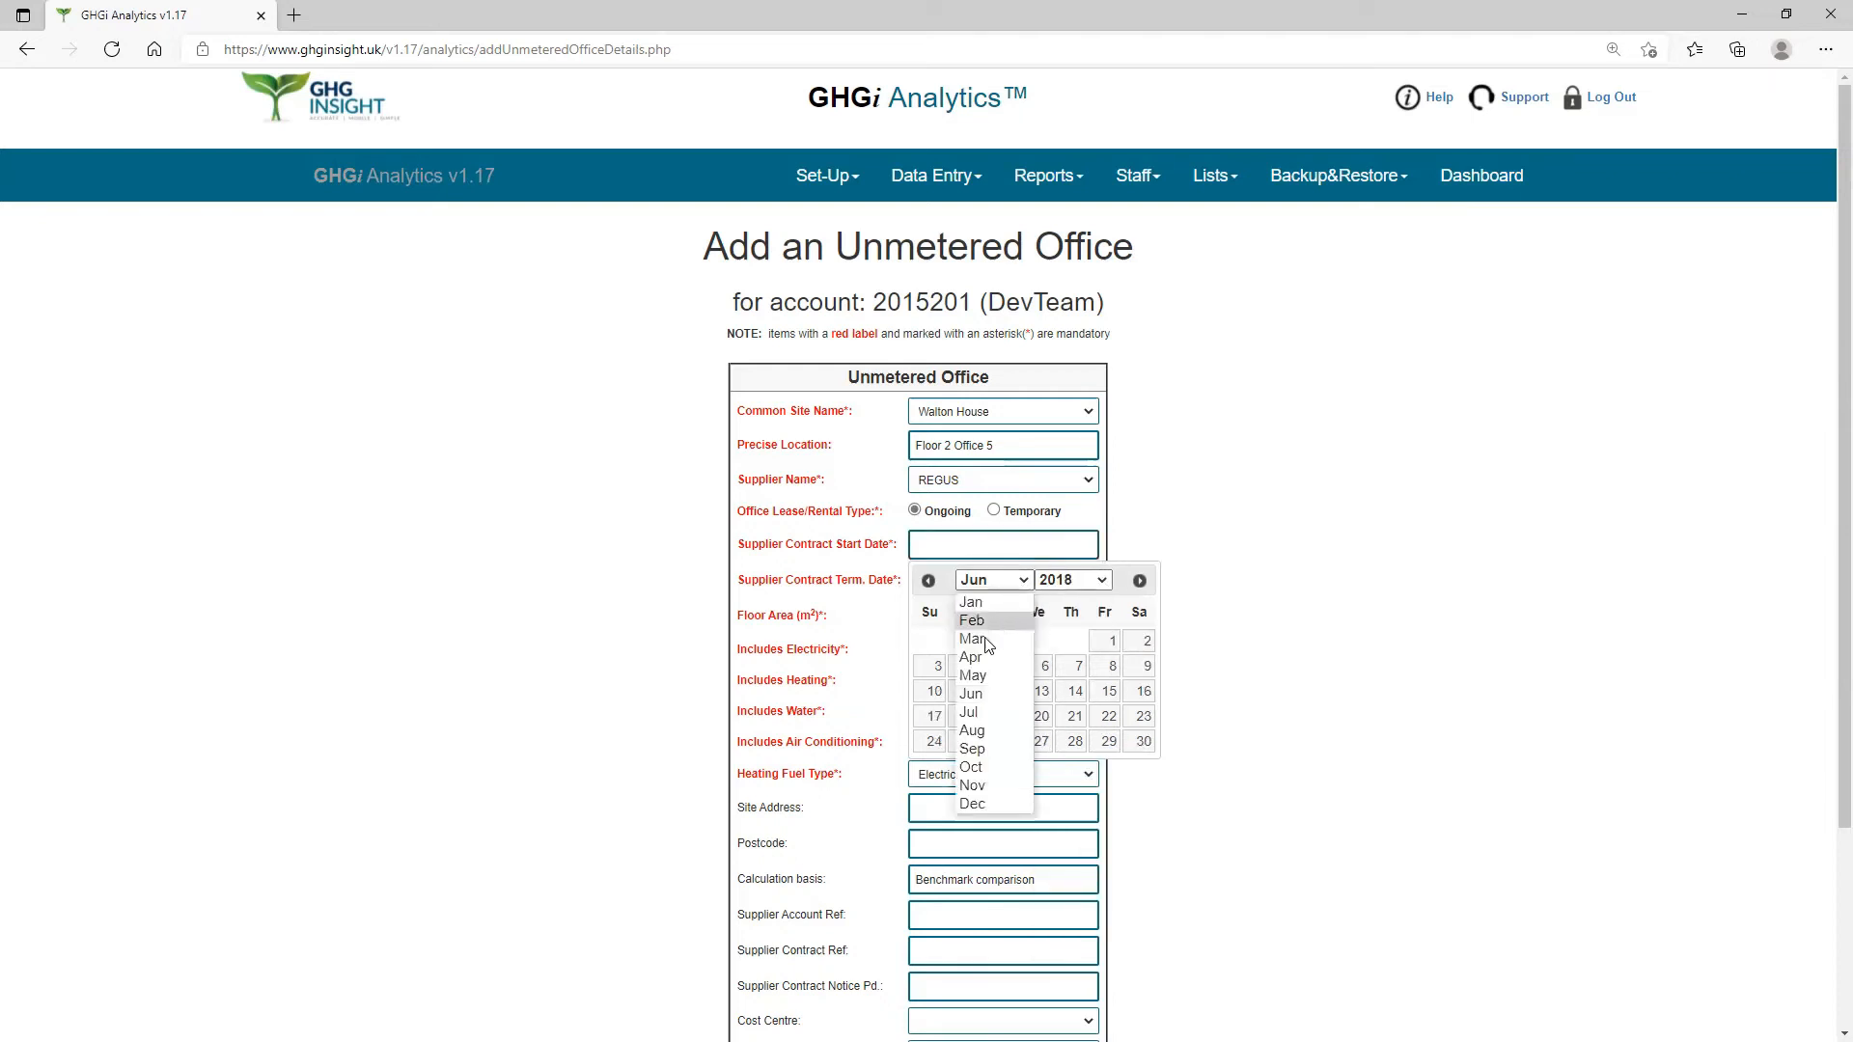
left_click(994, 730)
left_click(1034, 641)
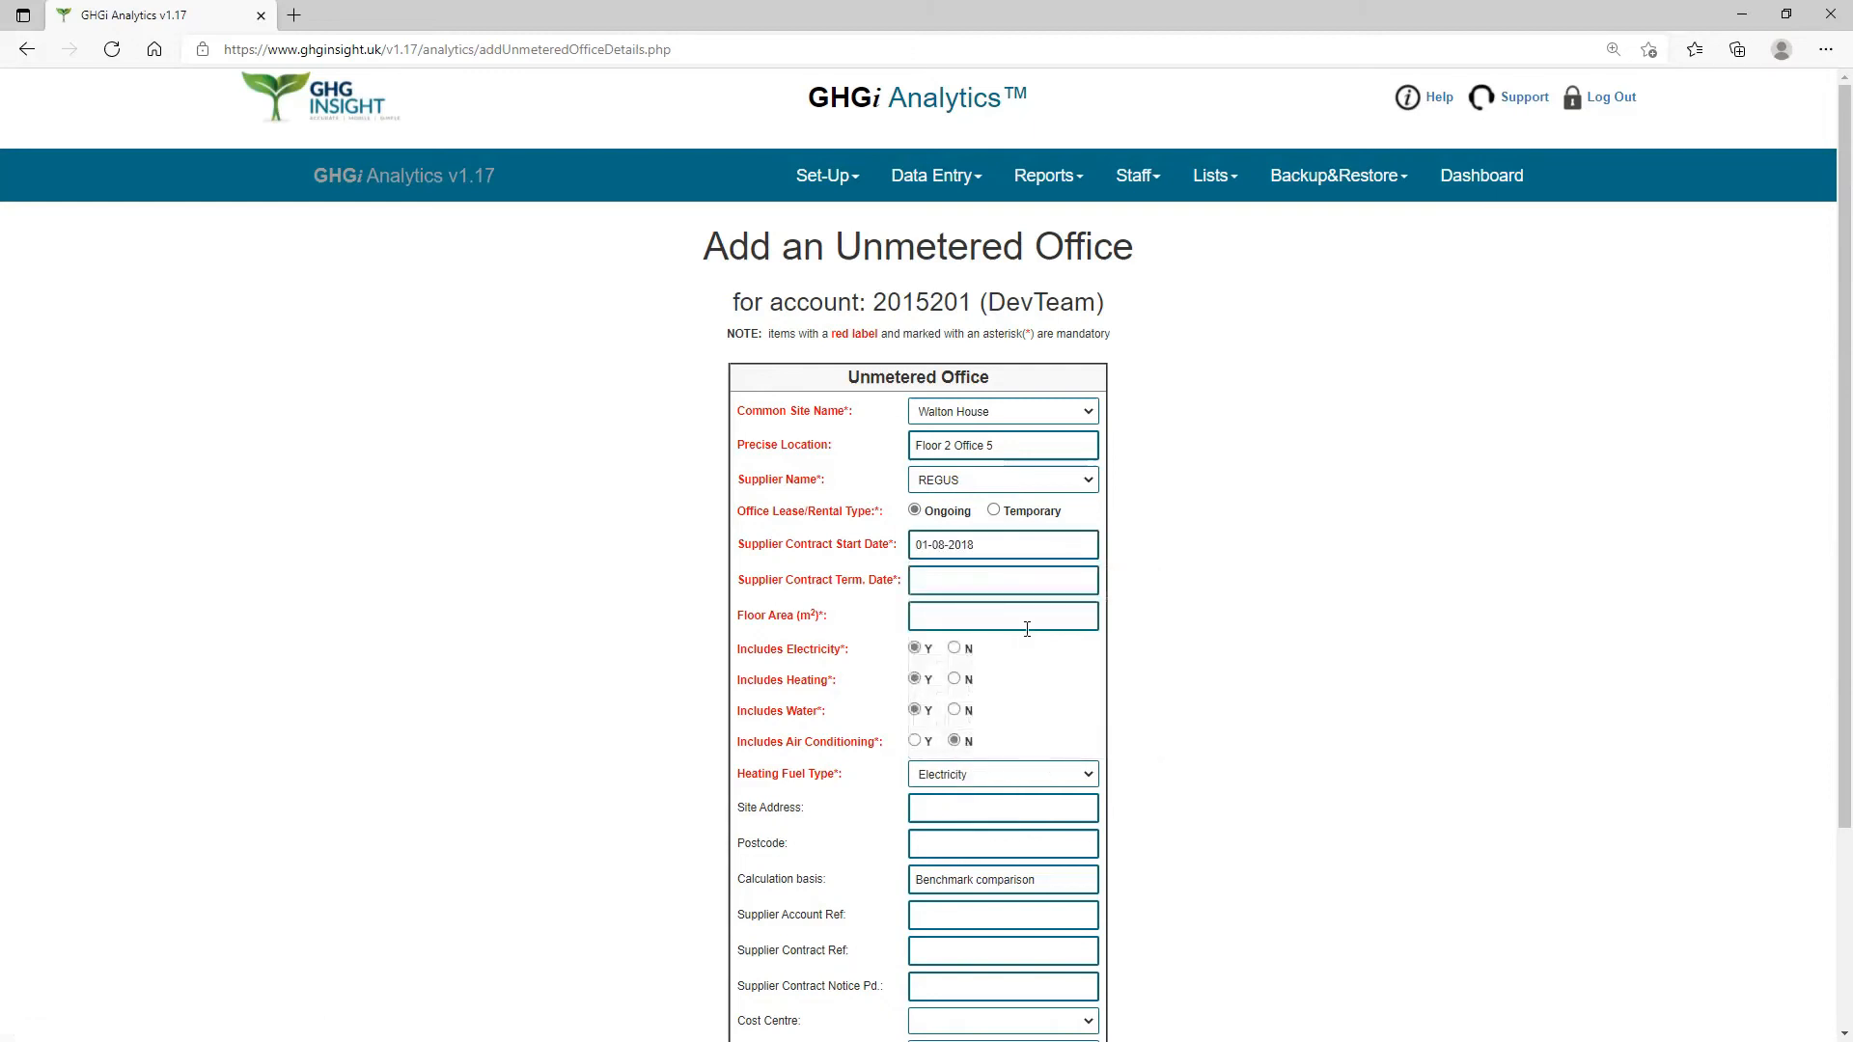
Step: Set the supplier contract termination date to 01-08-2022
left_click(967, 579)
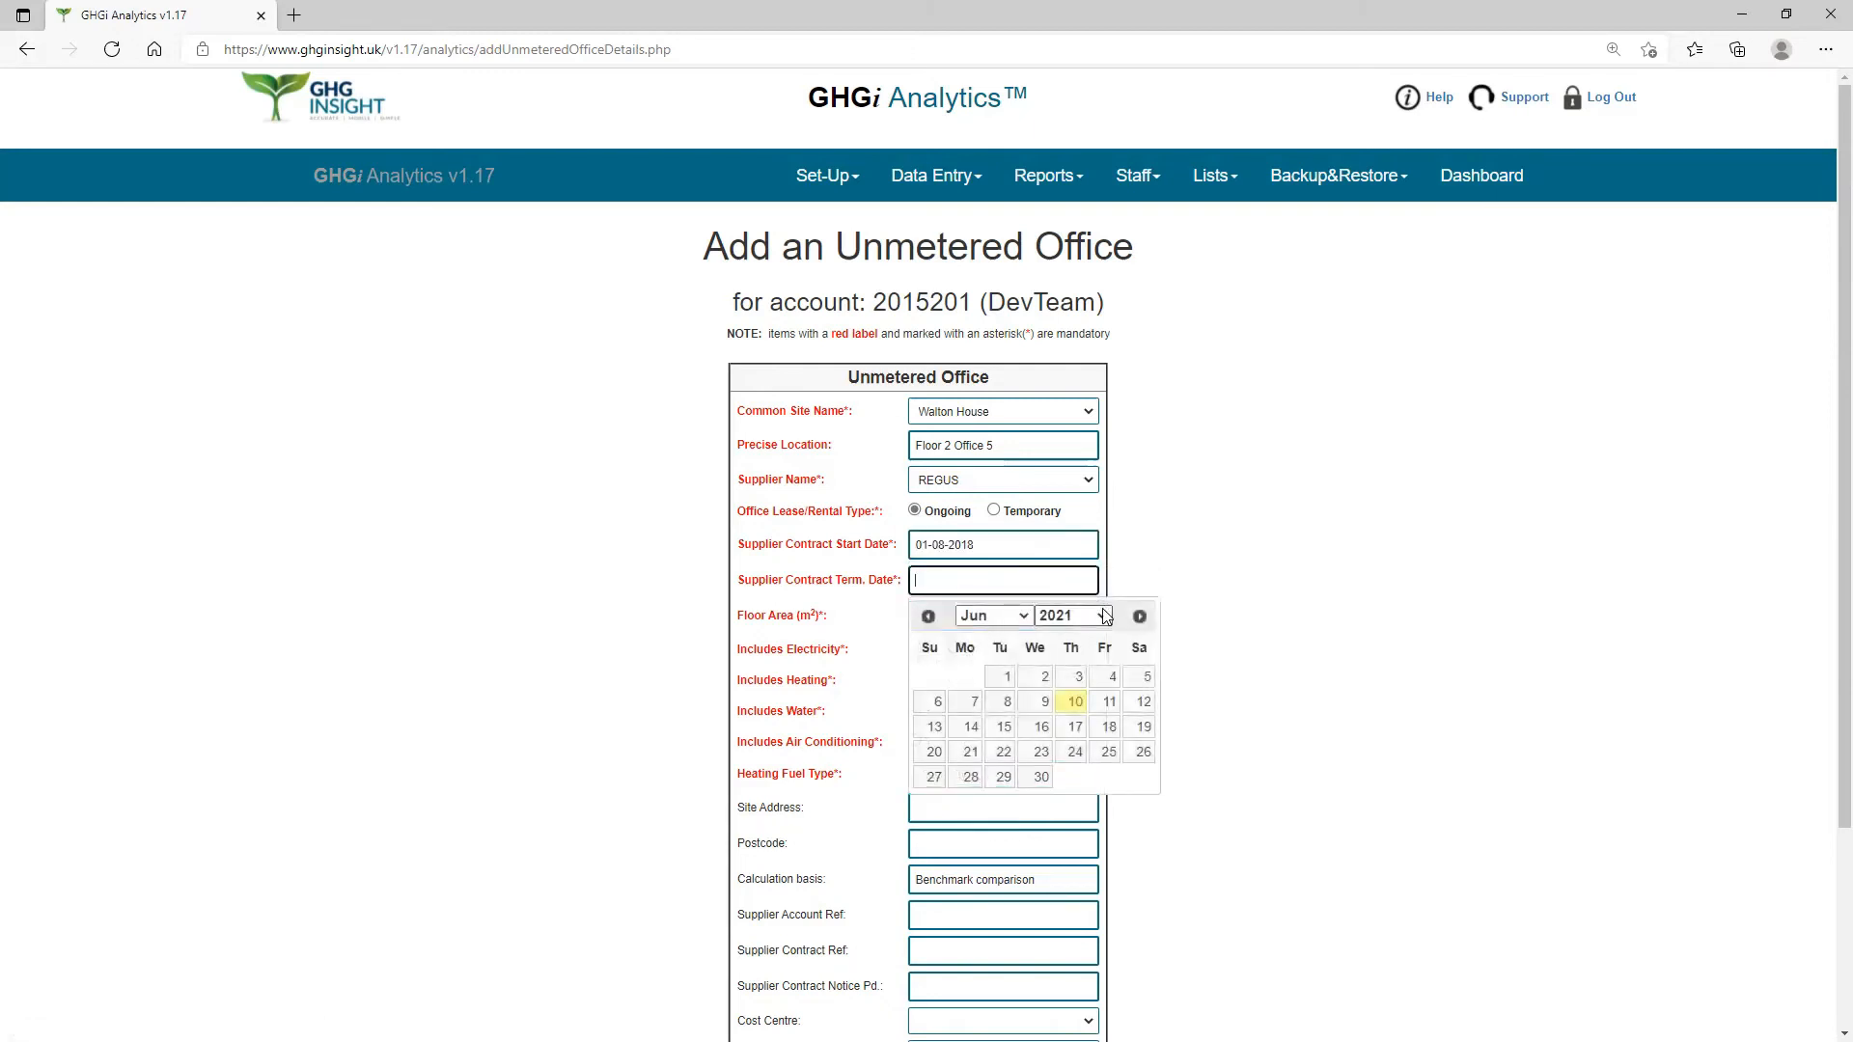
left_click(1105, 616)
left_click(1079, 832)
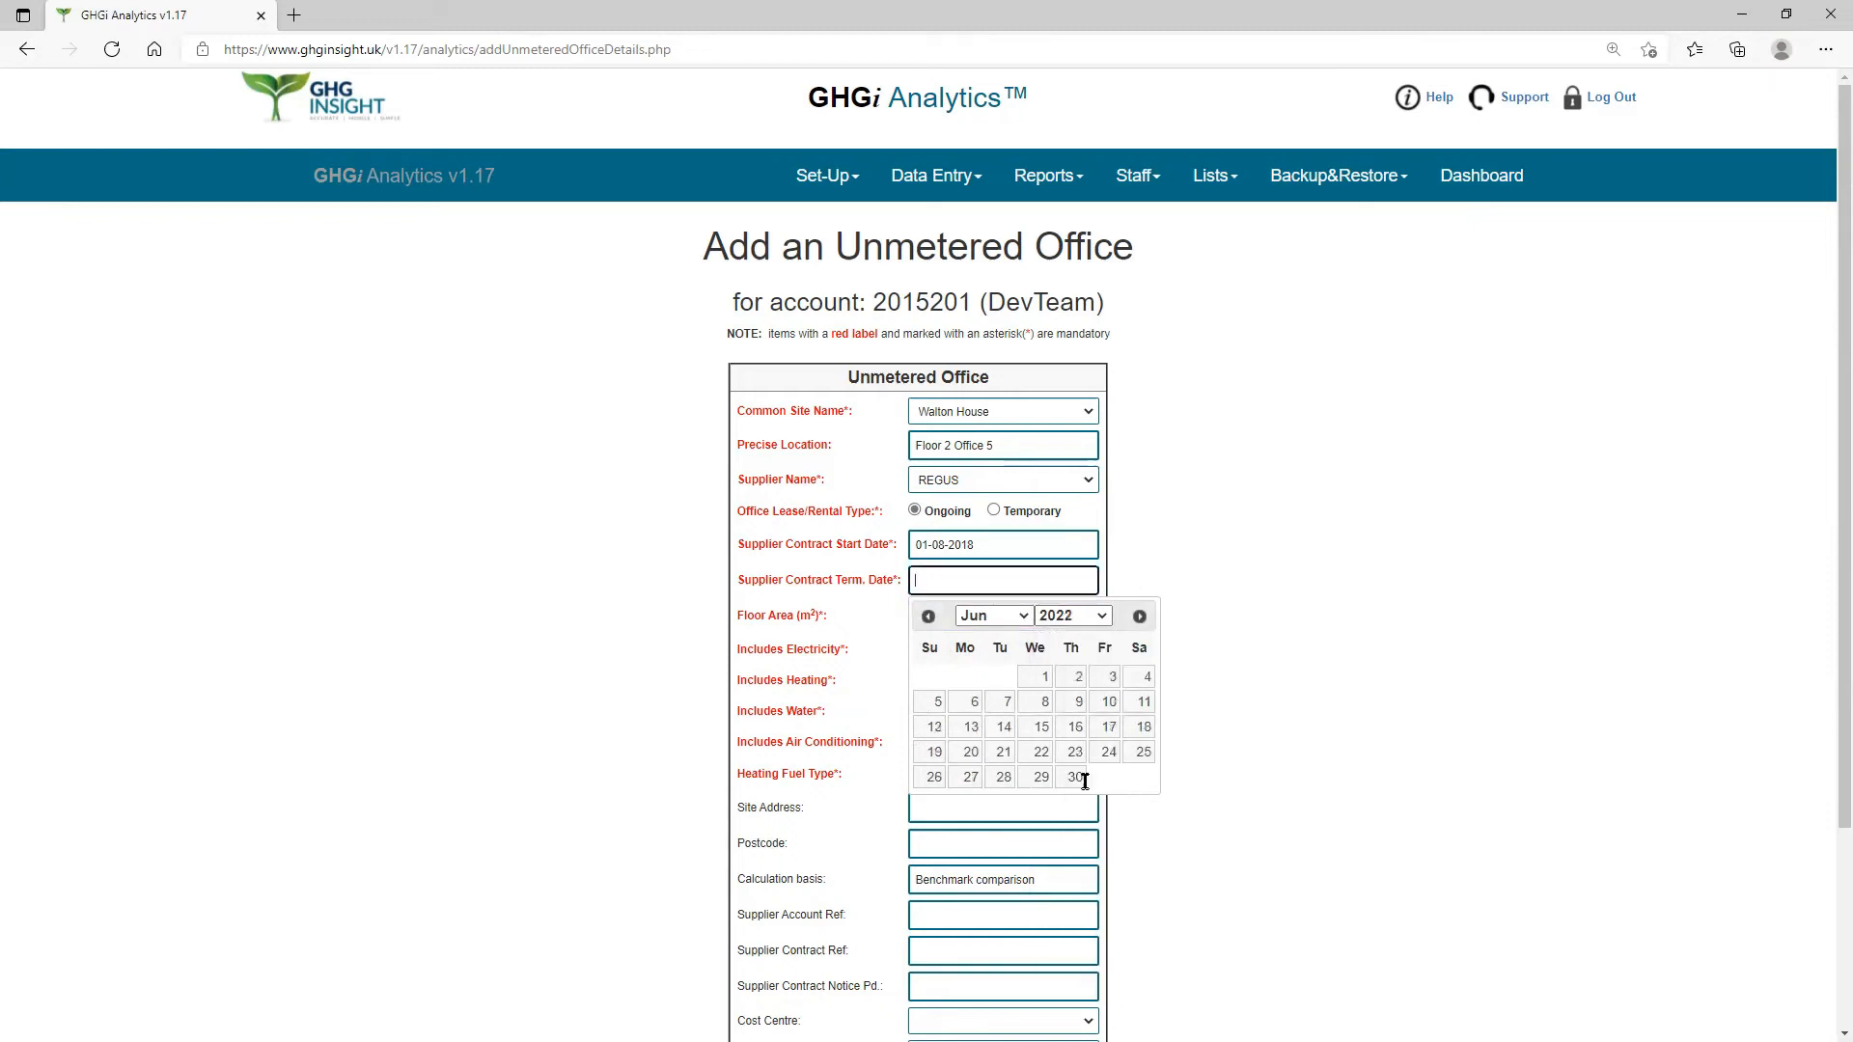
left_click(1023, 617)
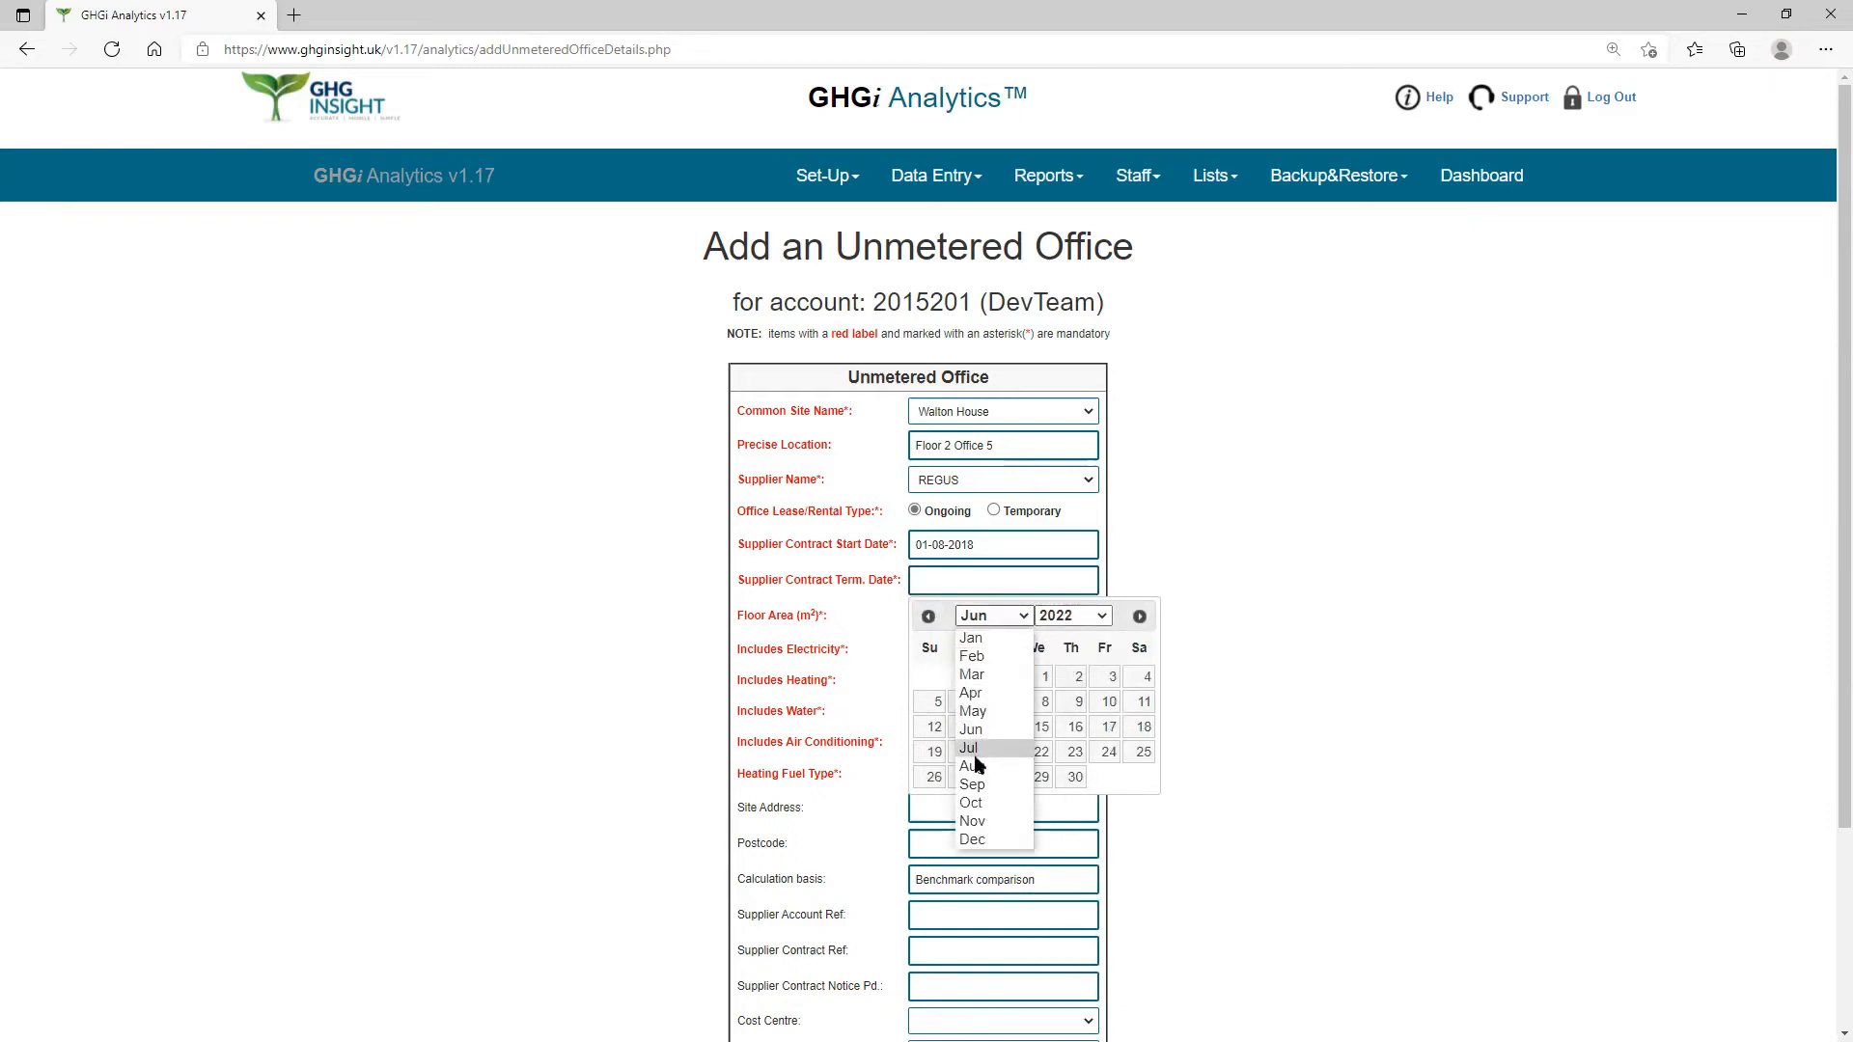
left_click(970, 766)
left_click(976, 678)
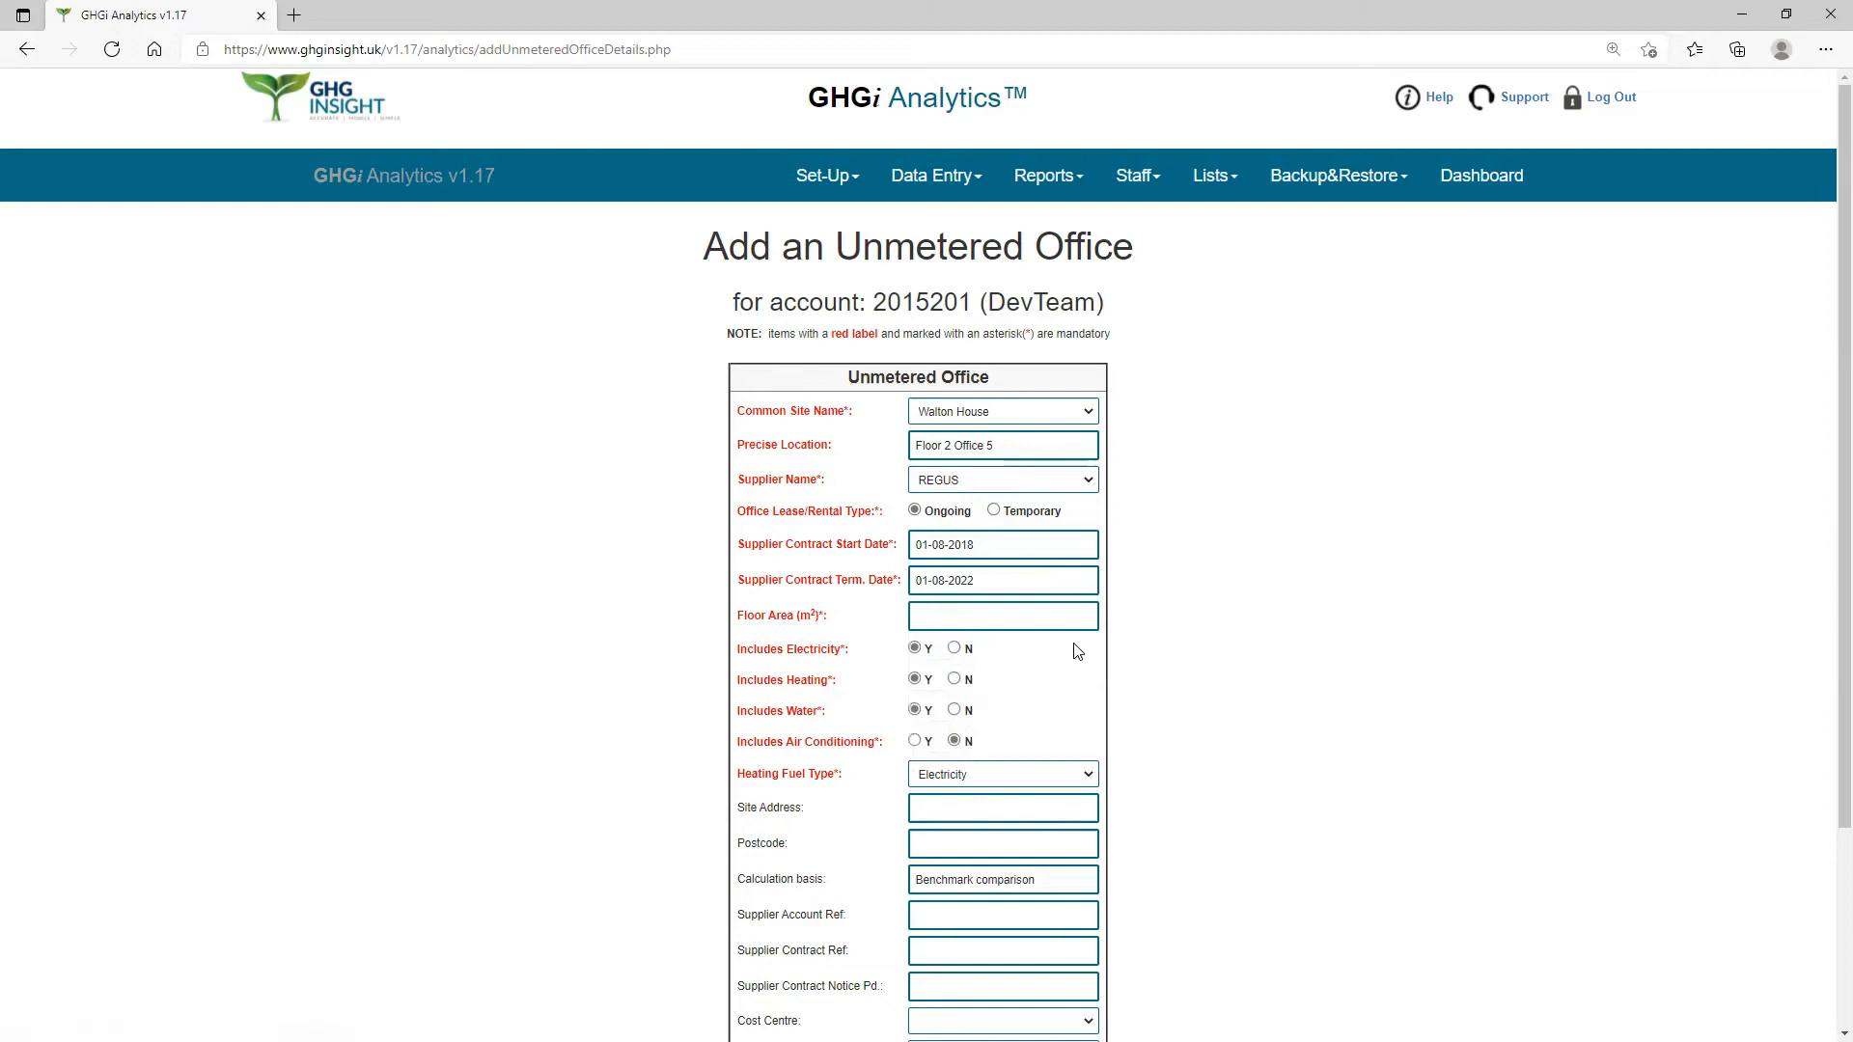
Step: Set the office's floor area to 45 m² and mark air conditioning as included
left_click(1027, 613)
type("45")
left_click(915, 743)
Step: Choose Gas as the heating fuel type and fill in the office's site address with its postcode
left_click(1088, 776)
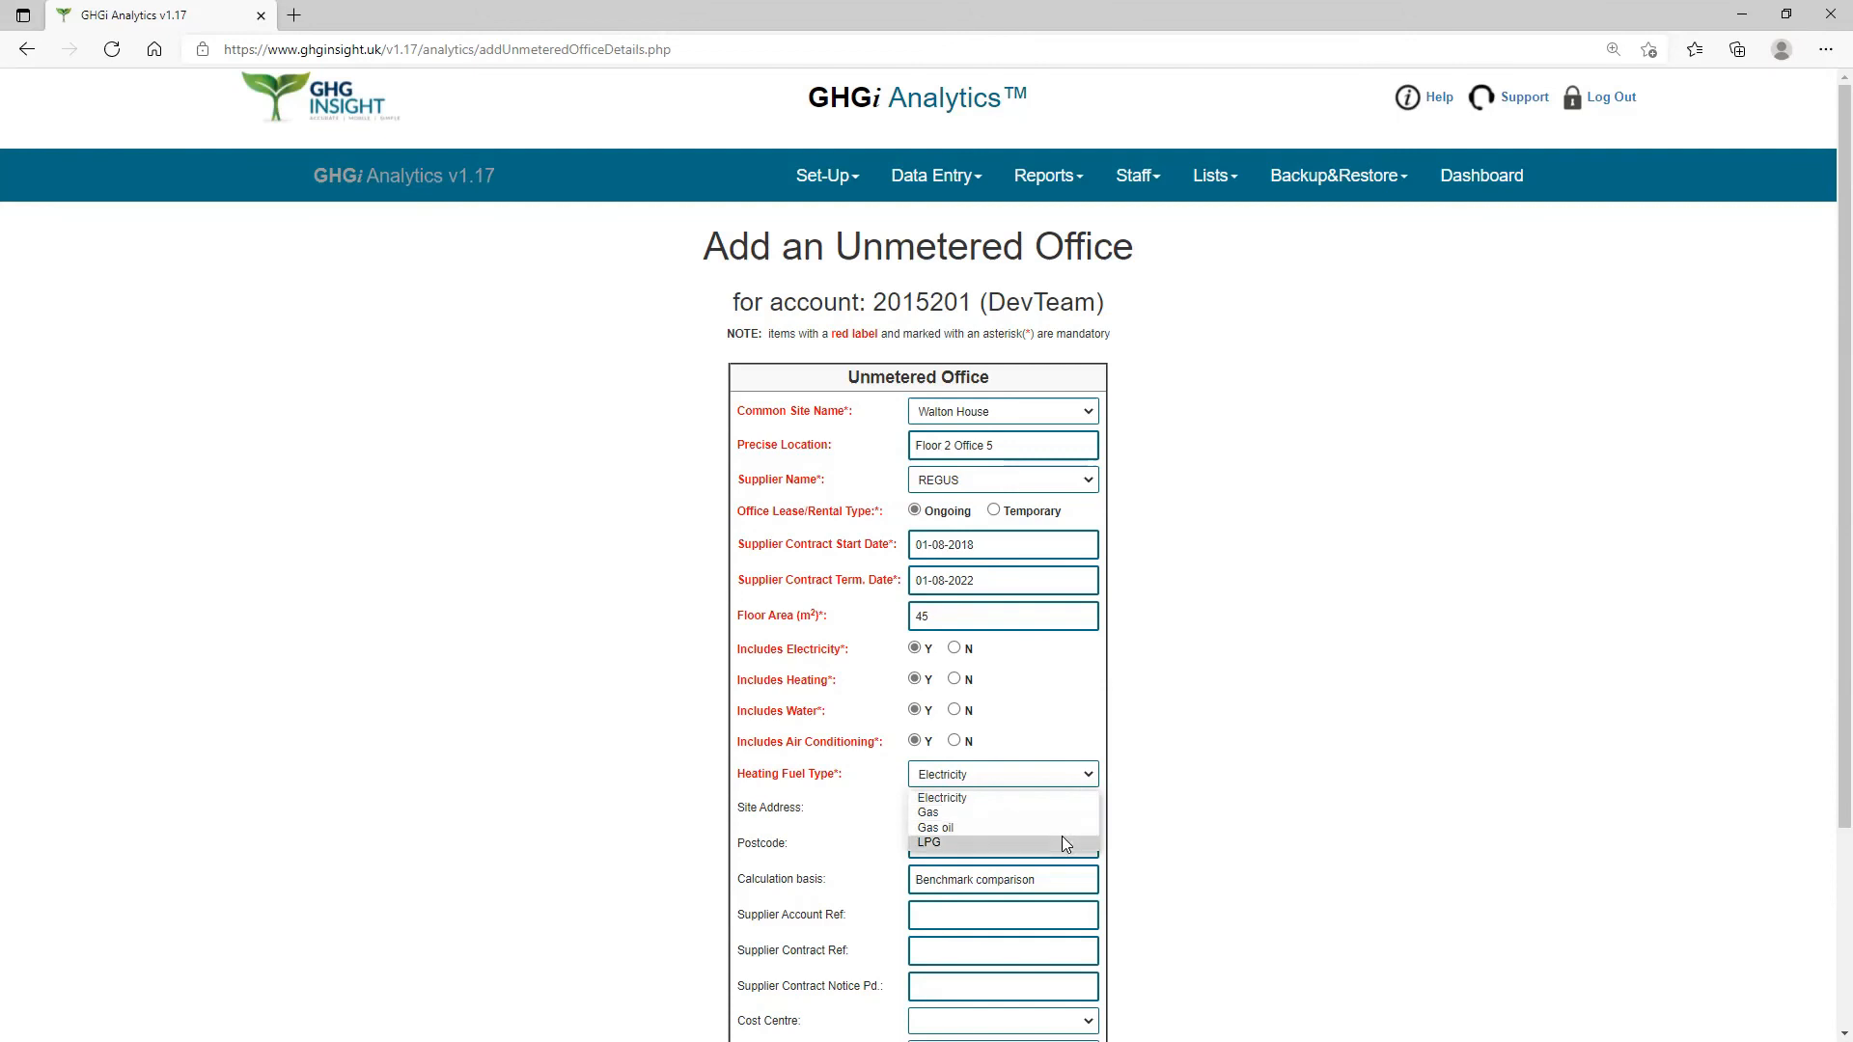
left_click(1073, 812)
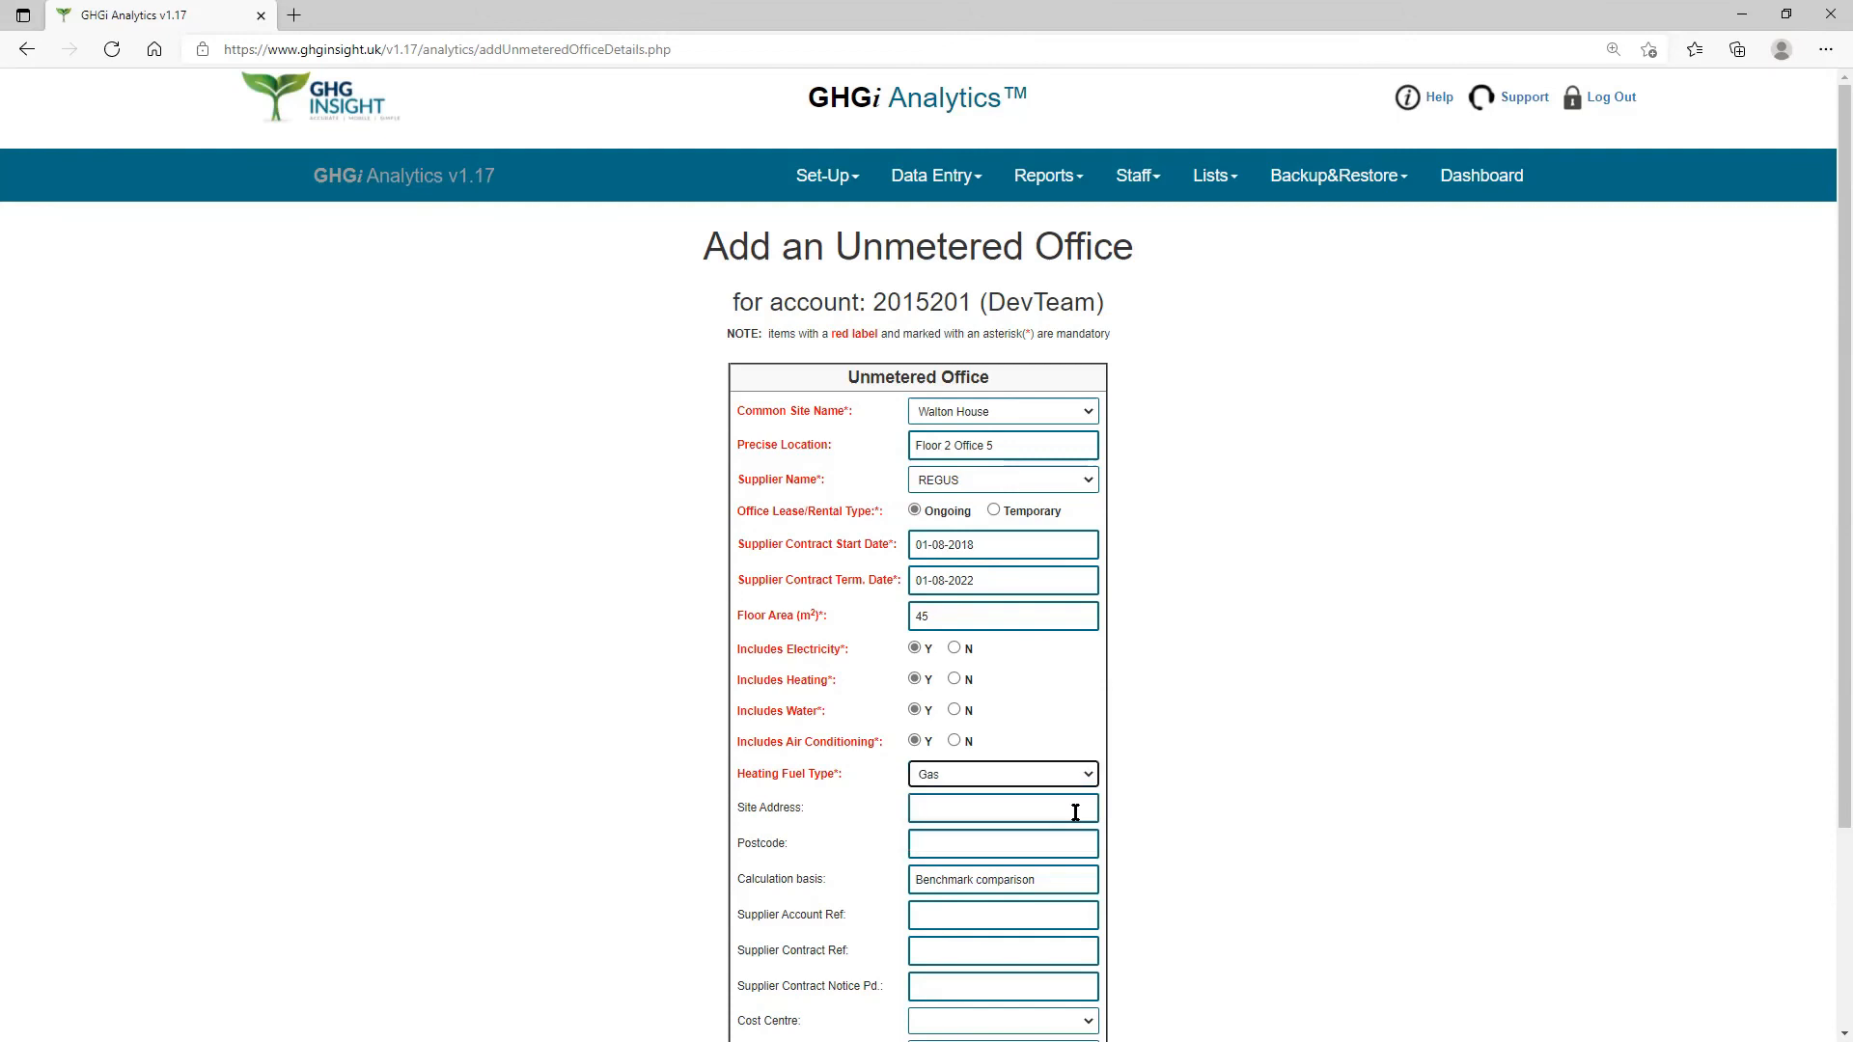
left_click(1075, 812)
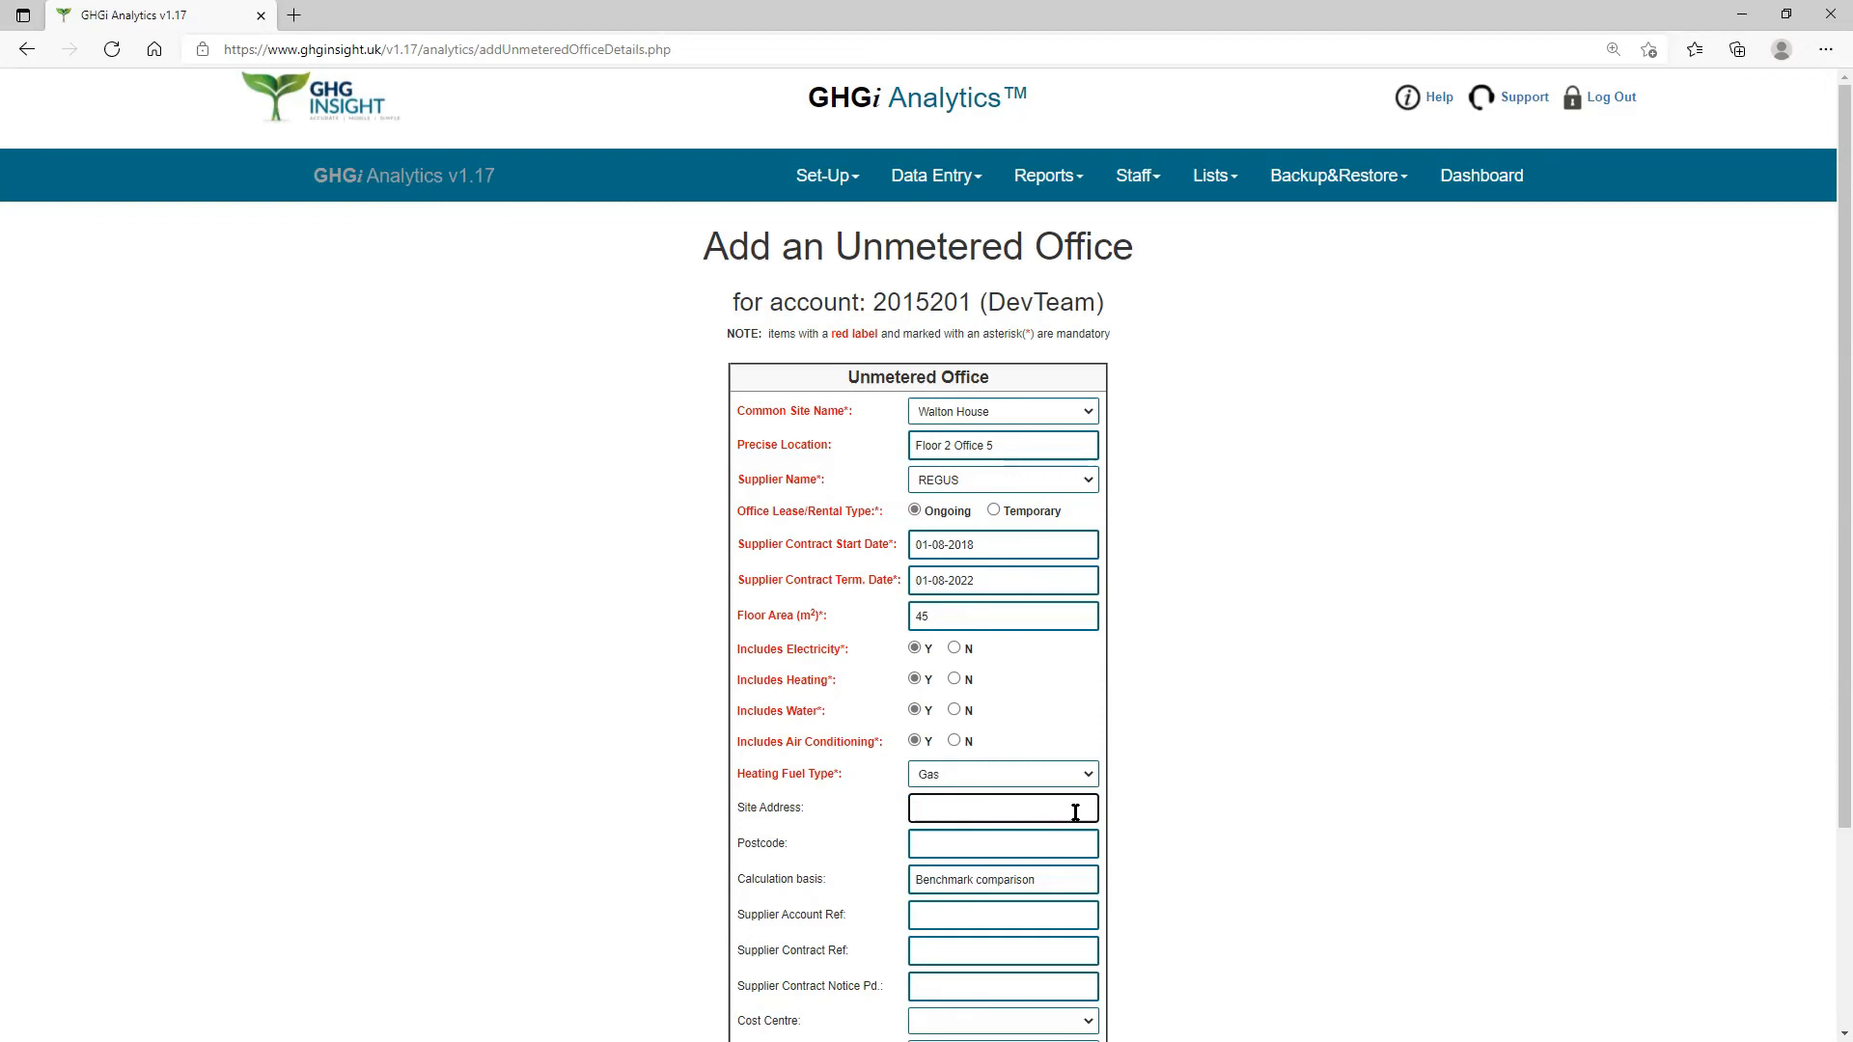
type("21 Sileby Road Loughourough")
left_click(956, 847)
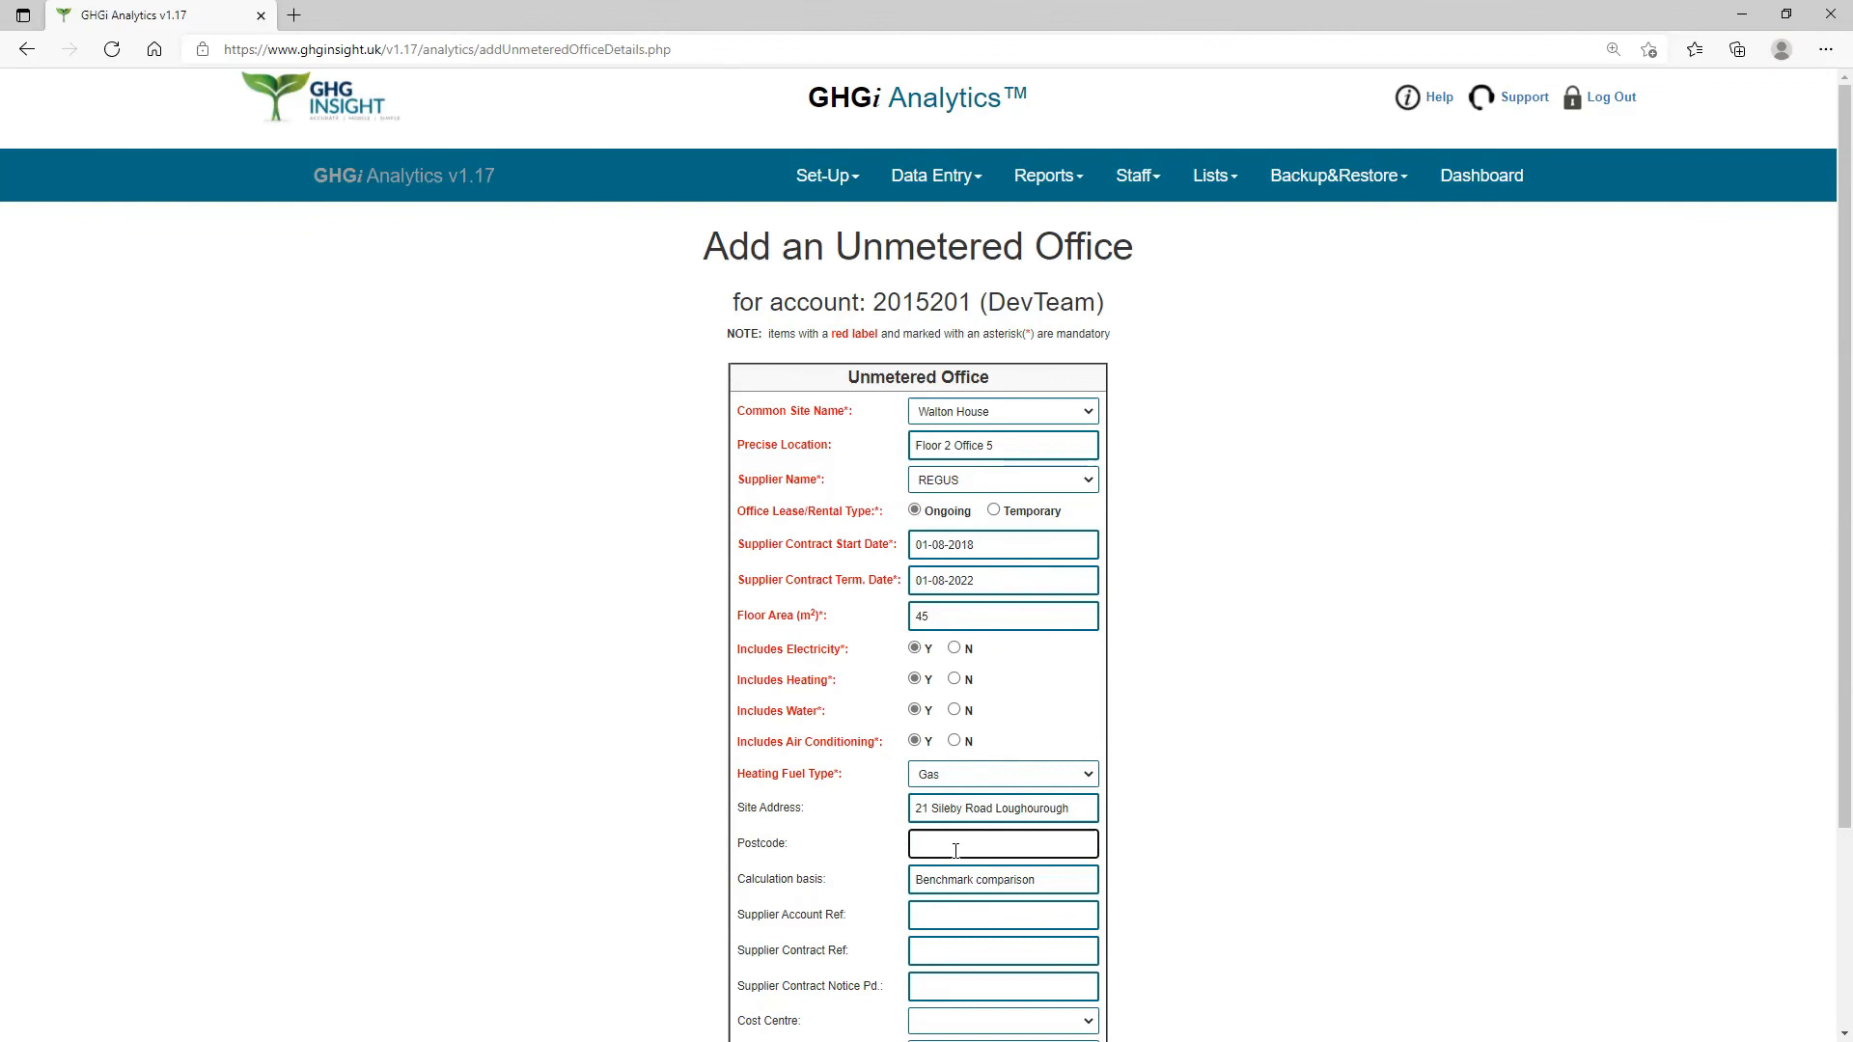
type("LE10 0ZX")
Step: Submit the new unmetered office and return to the list of unmetered offices
scroll(956, 849, "down", 3)
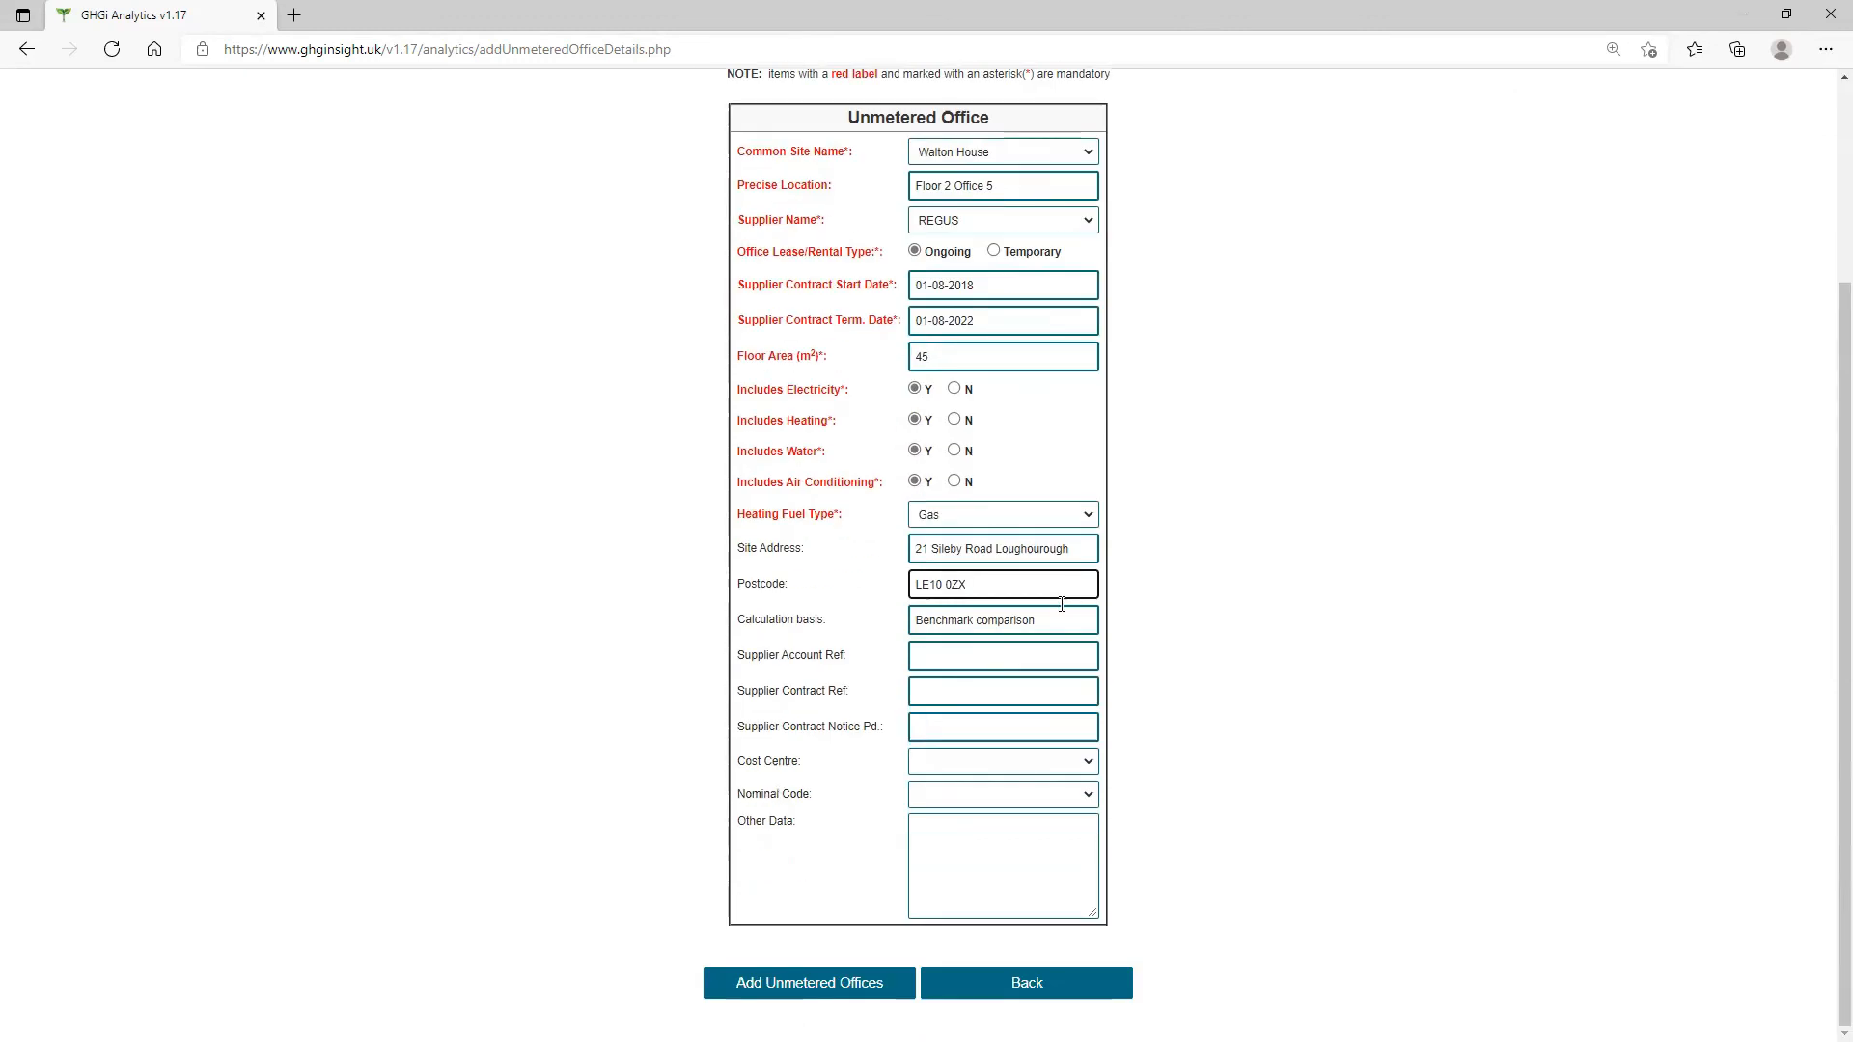
left_click(850, 984)
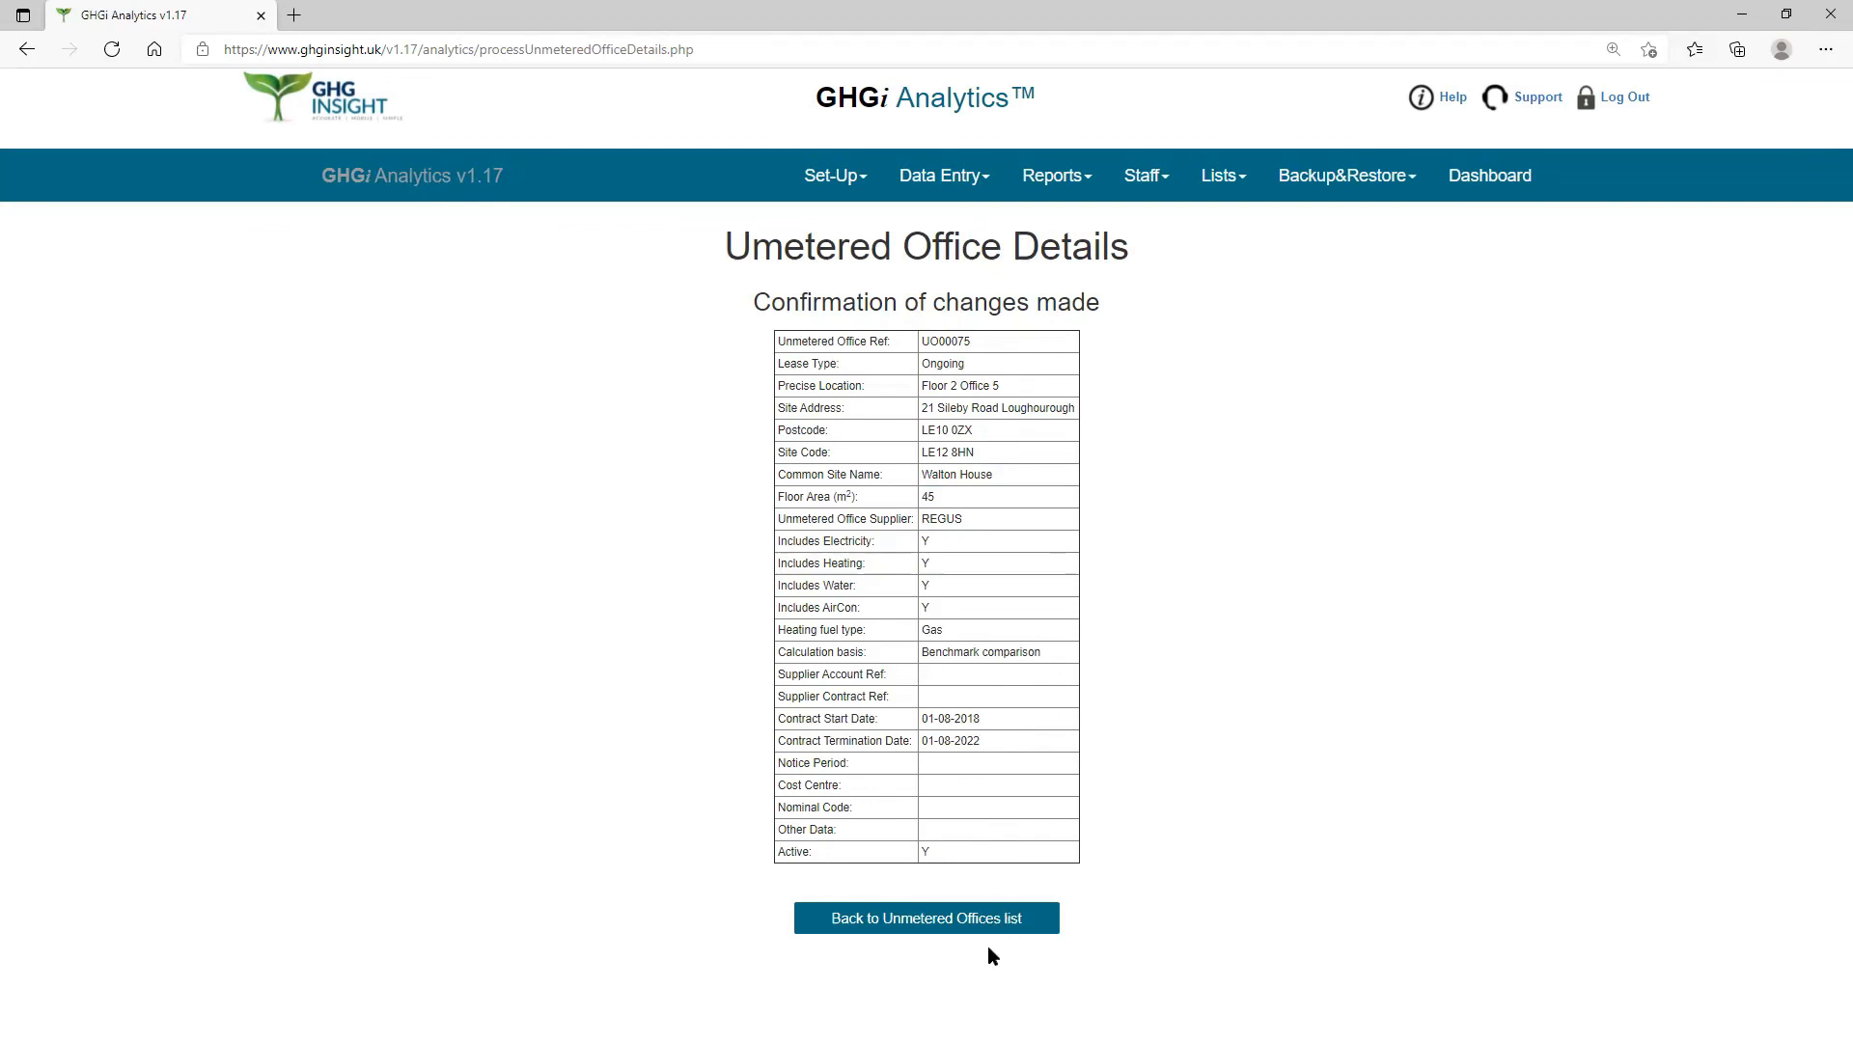
left_click(951, 926)
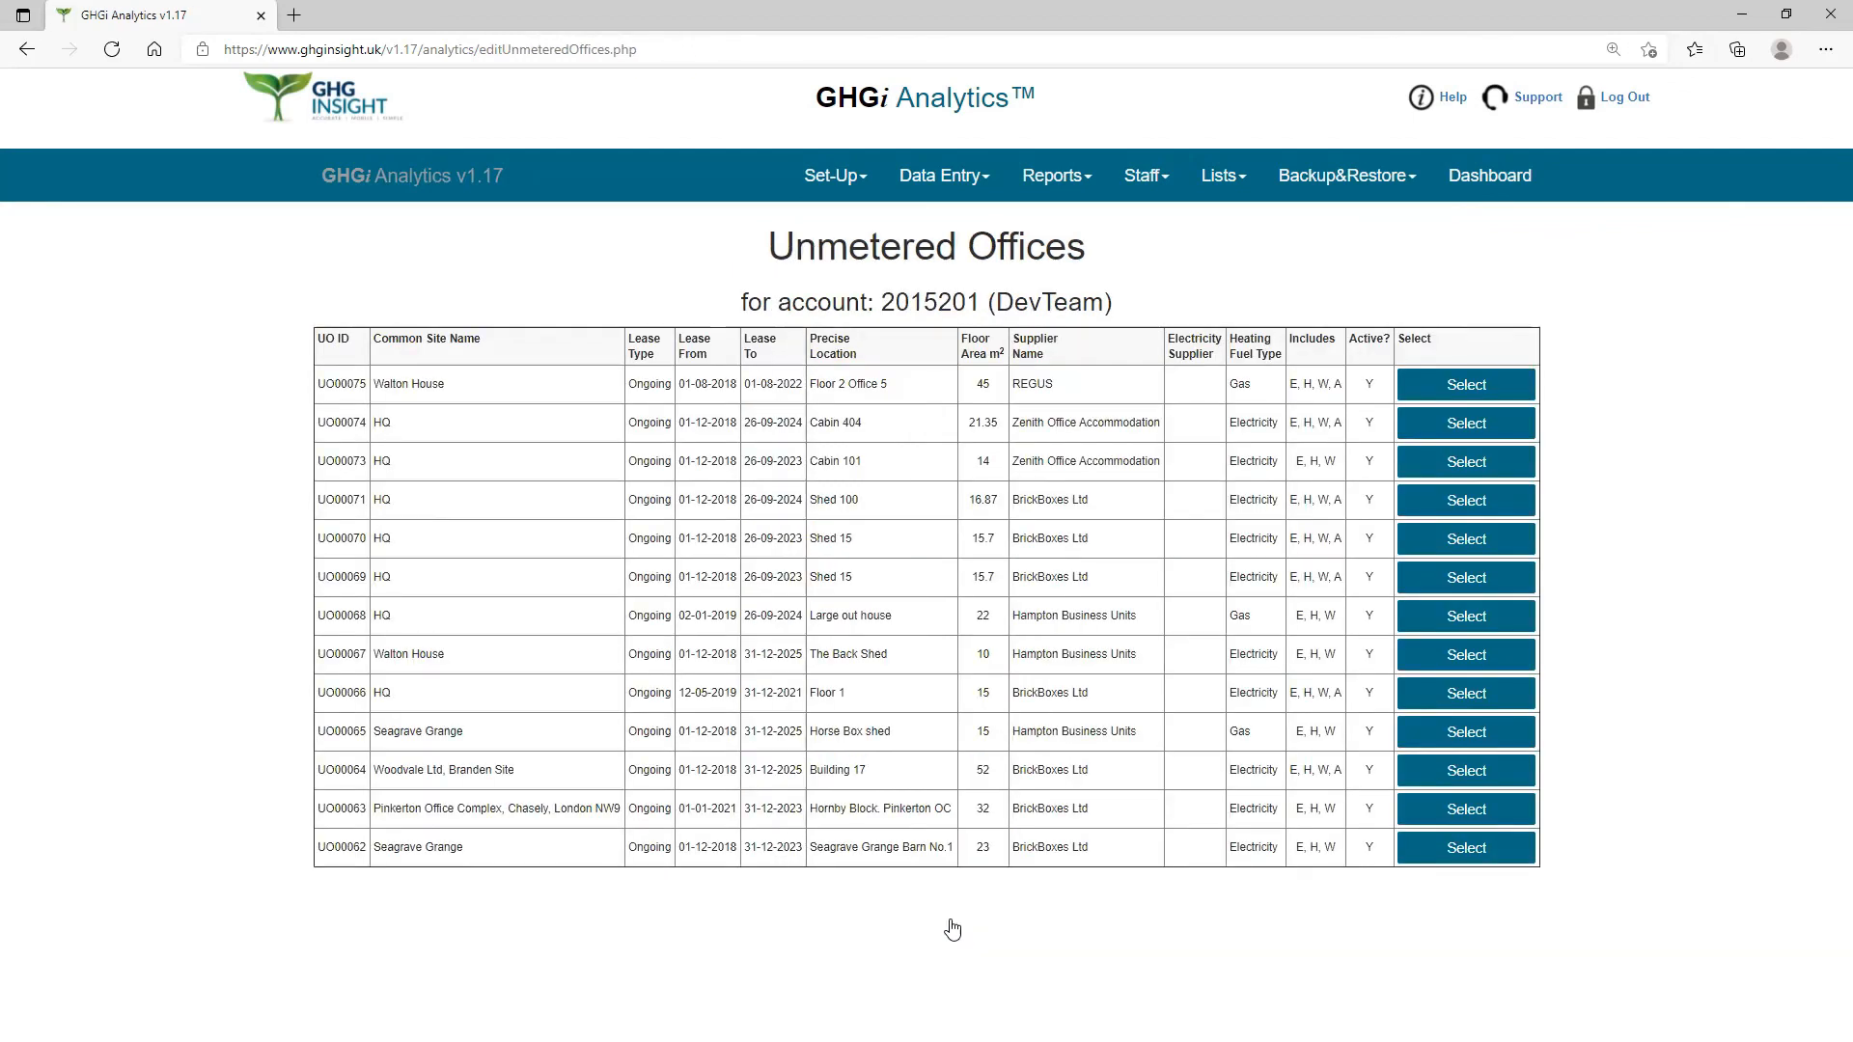